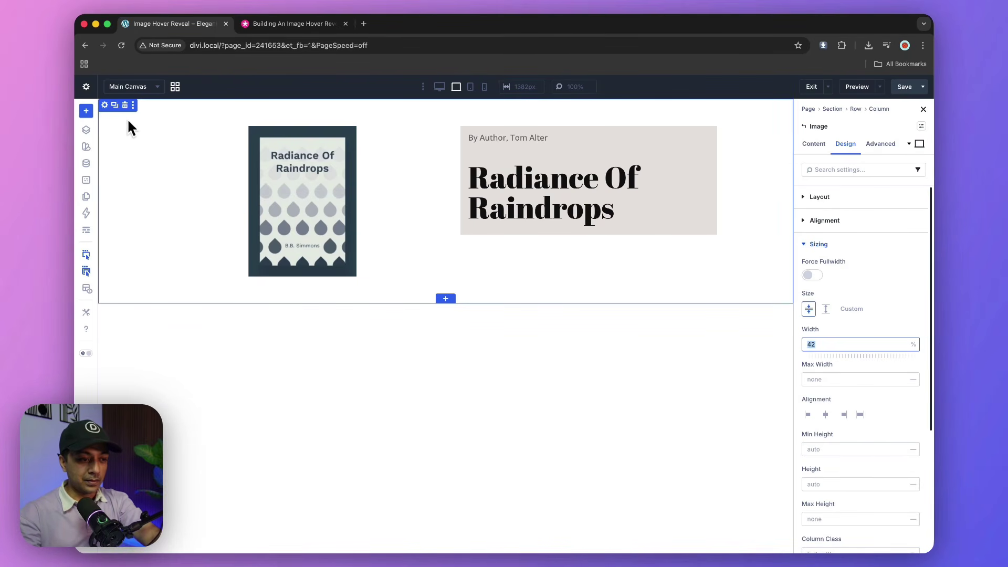
Delete the existing section and insert a row with two offset columns, the first narrower than the second
click(125, 106)
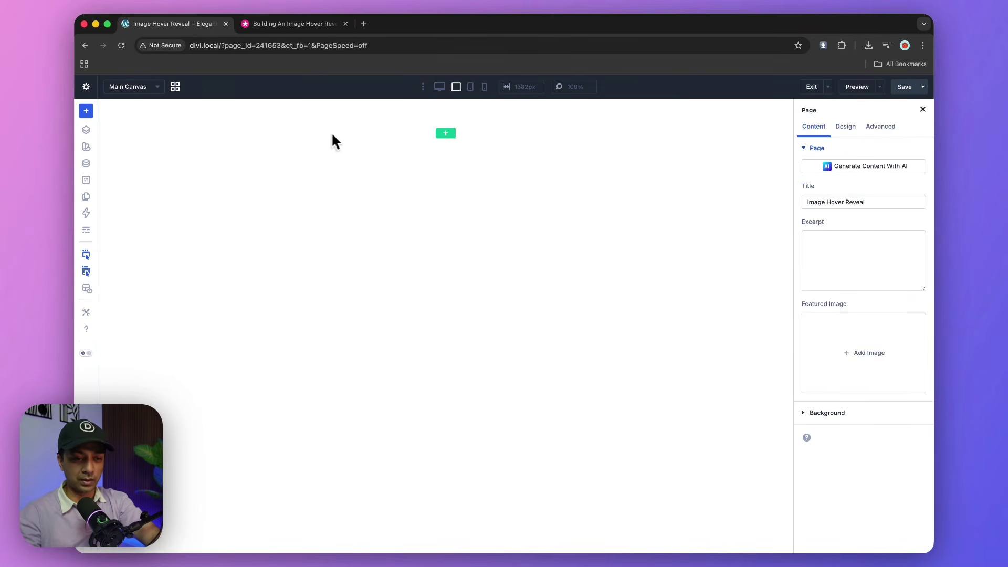
click(446, 132)
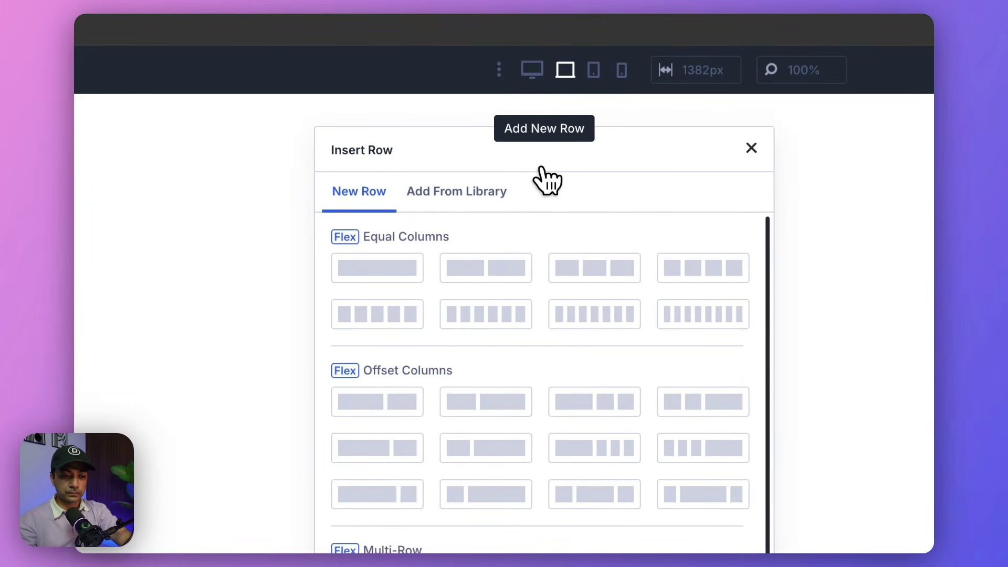
click(471, 412)
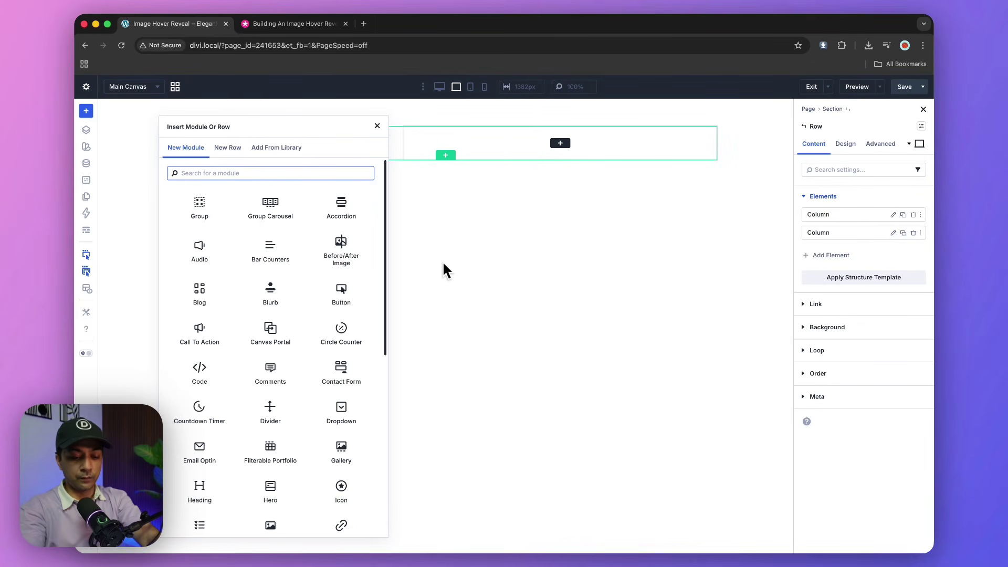
Add an Image module to the narrower column and assign the Radiance Of Raindrops book cover from the media library
text(ima)
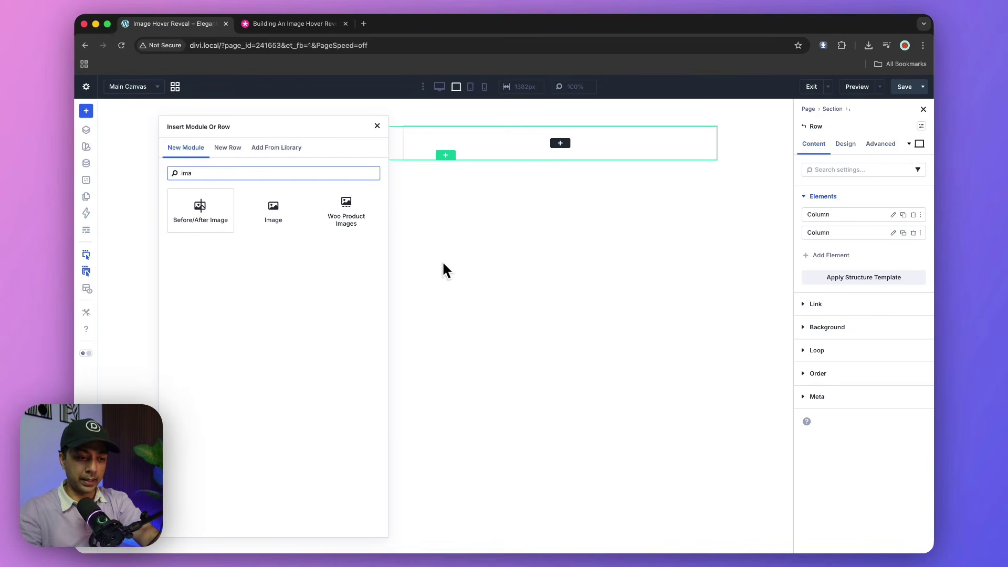
click(266, 216)
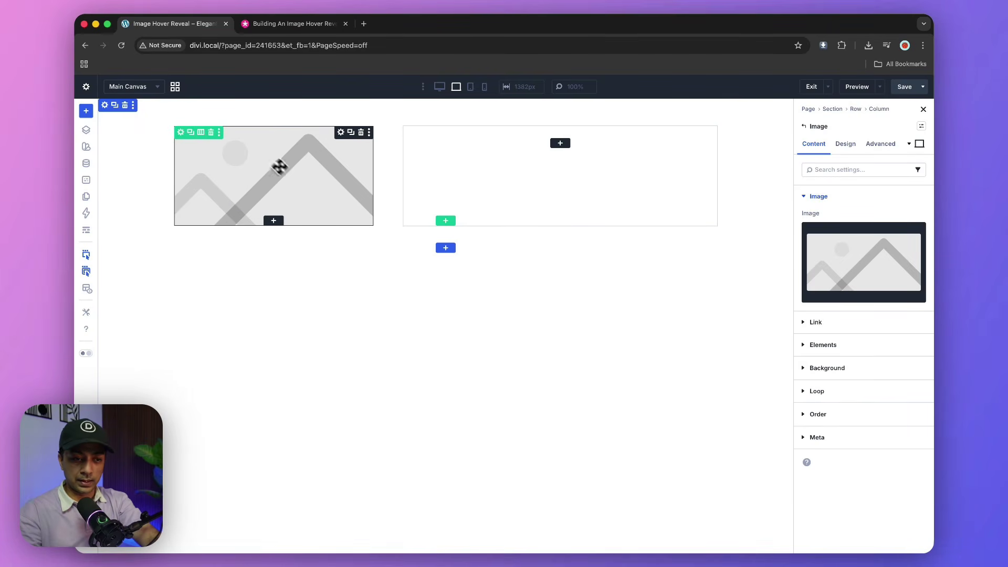
click(875, 268)
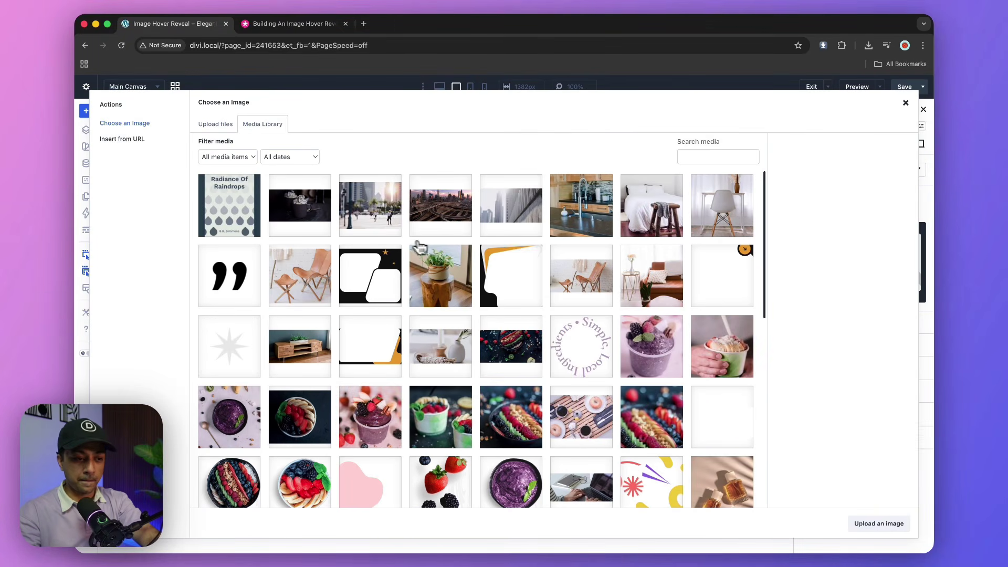
click(254, 227)
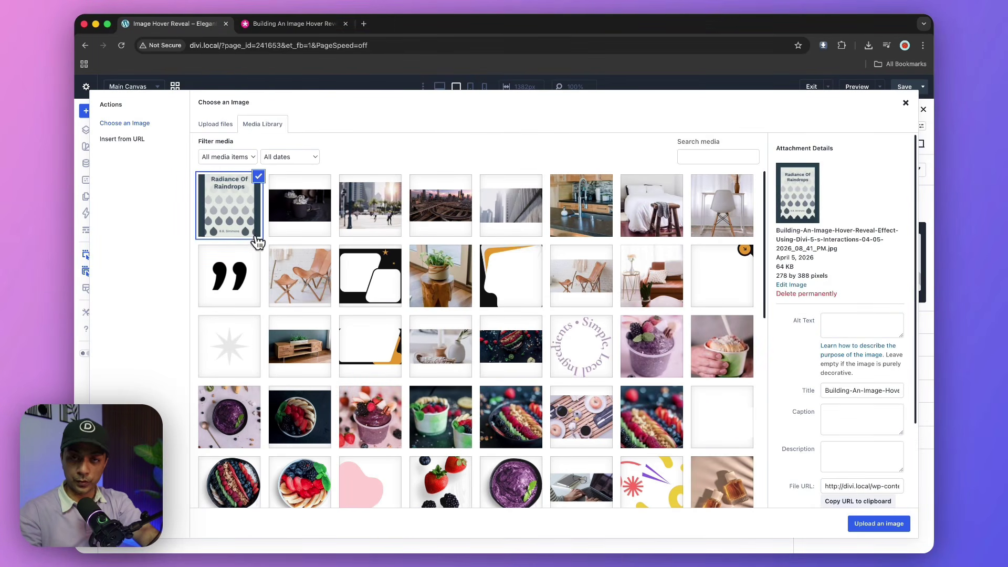
click(878, 525)
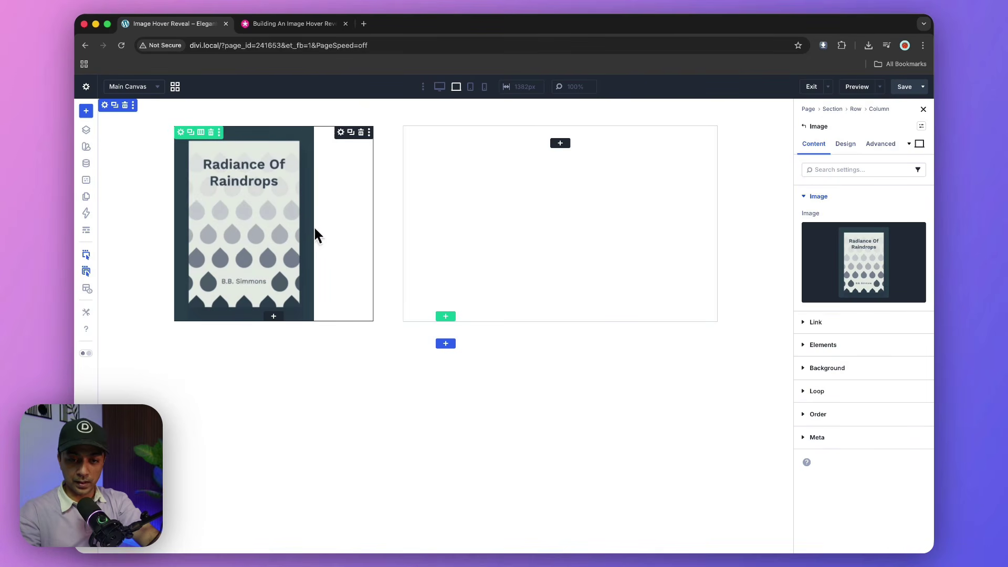
Set the book cover's image alignment to centre
click(846, 144)
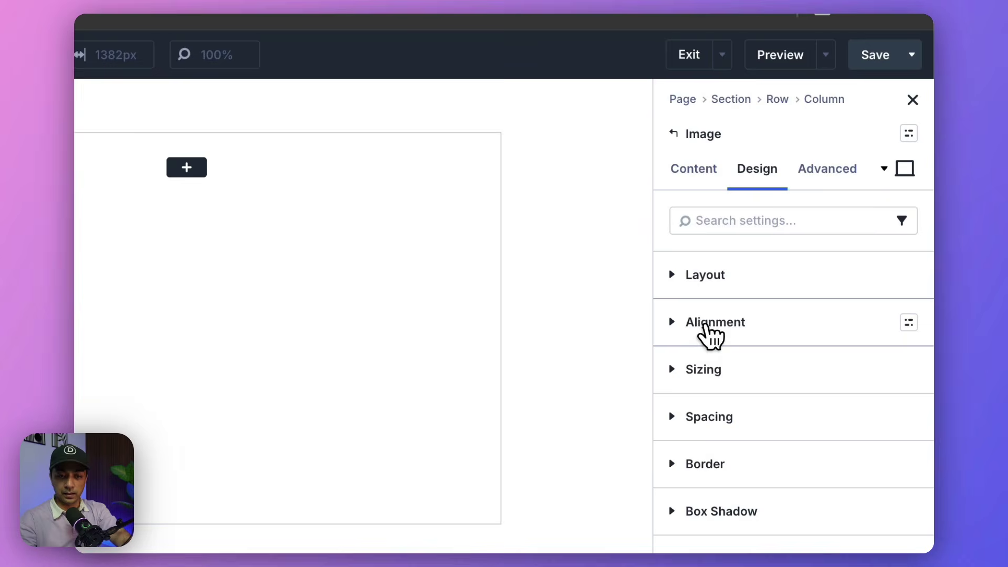
click(710, 322)
click(717, 391)
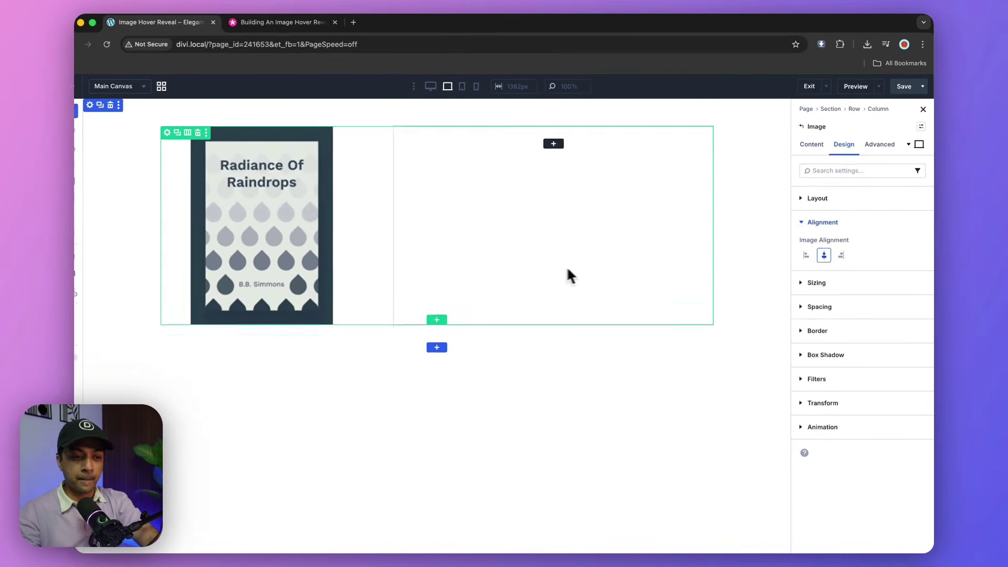
Add a Group containing a Heading module to the wider column, and duplicate that heading
click(561, 145)
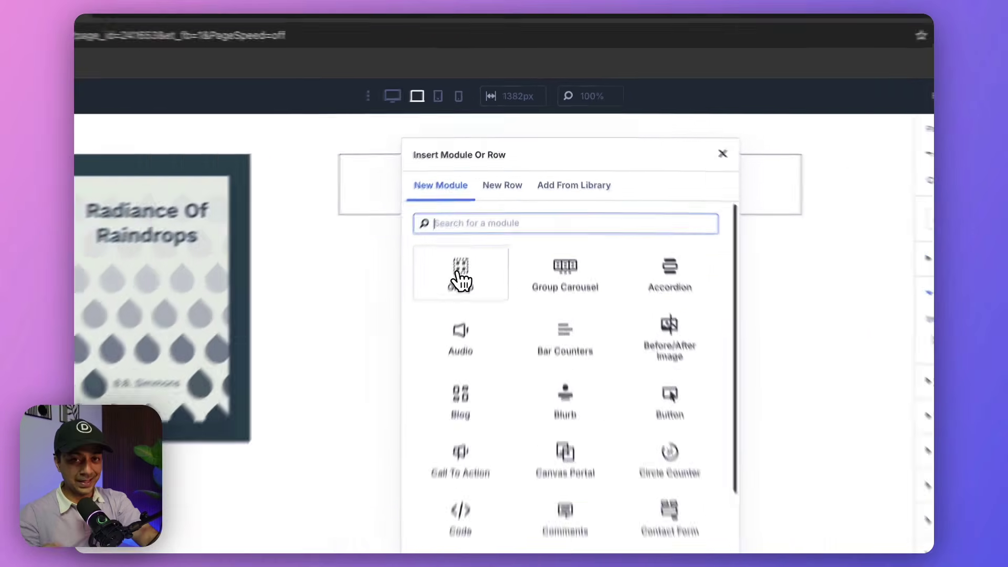
text(hea)
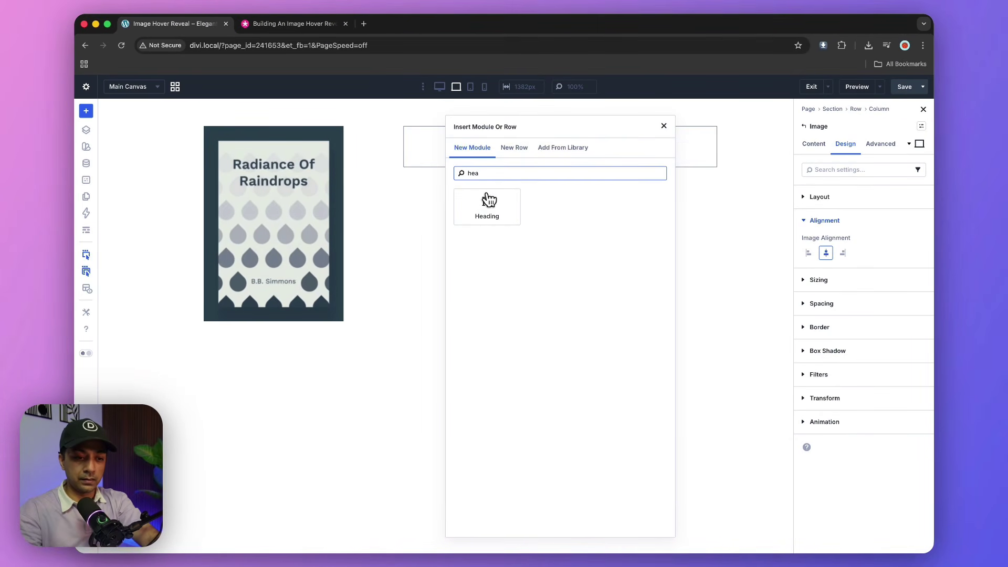
click(488, 202)
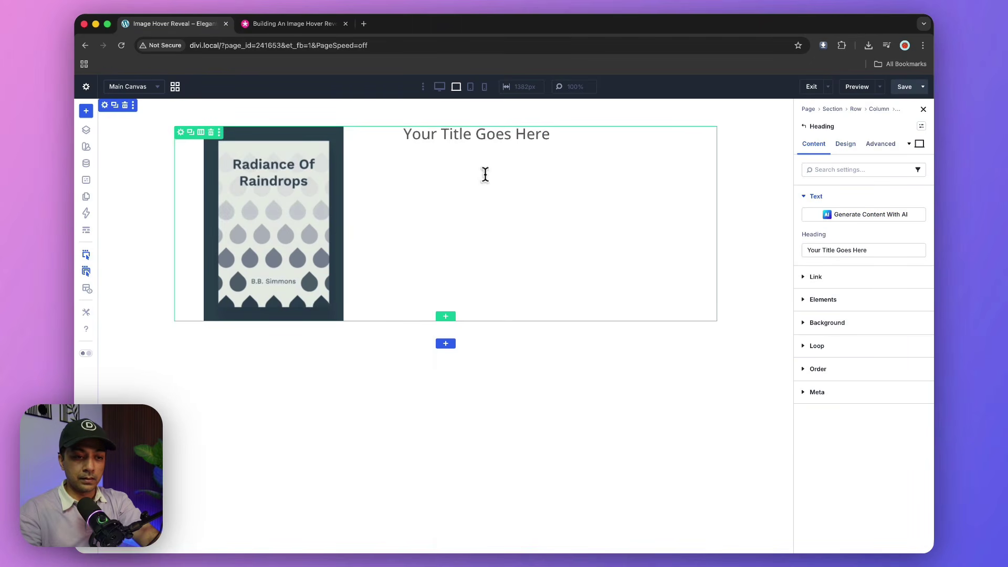
right_click(489, 135)
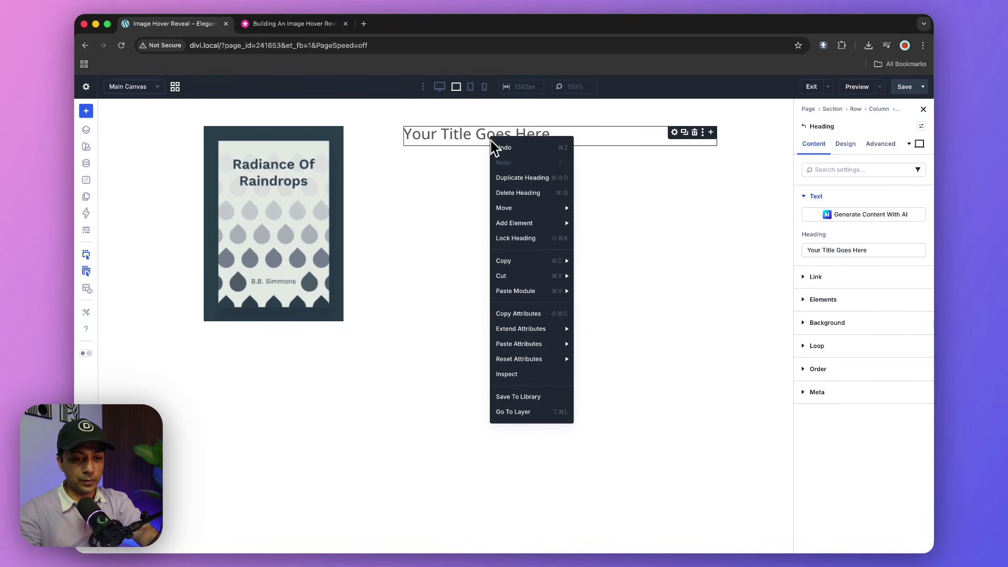
click(500, 178)
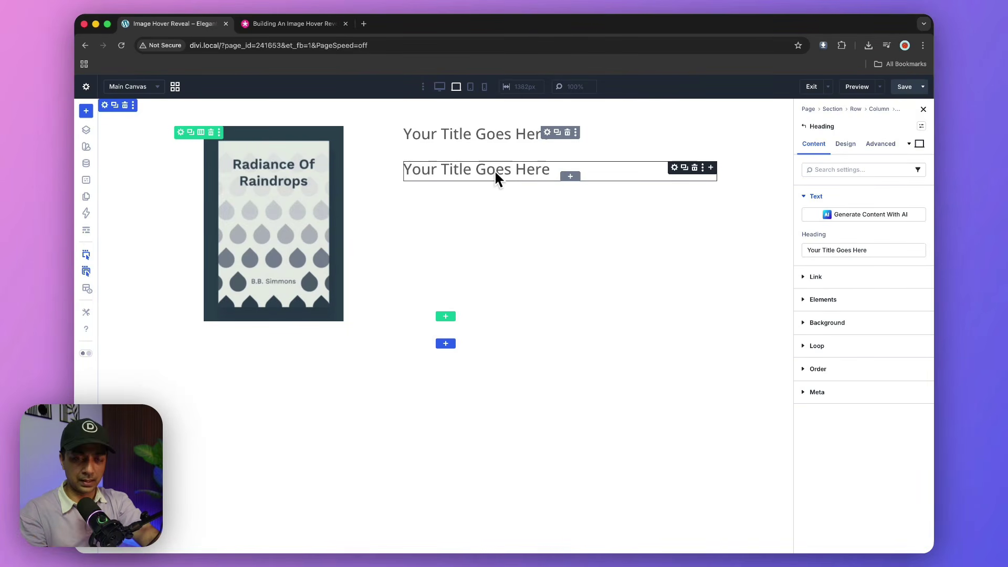
Change the first heading to "Author:" followed by the author's name on the cover, and the second to "Radiance Of Raindrops"
triple_click(479, 133)
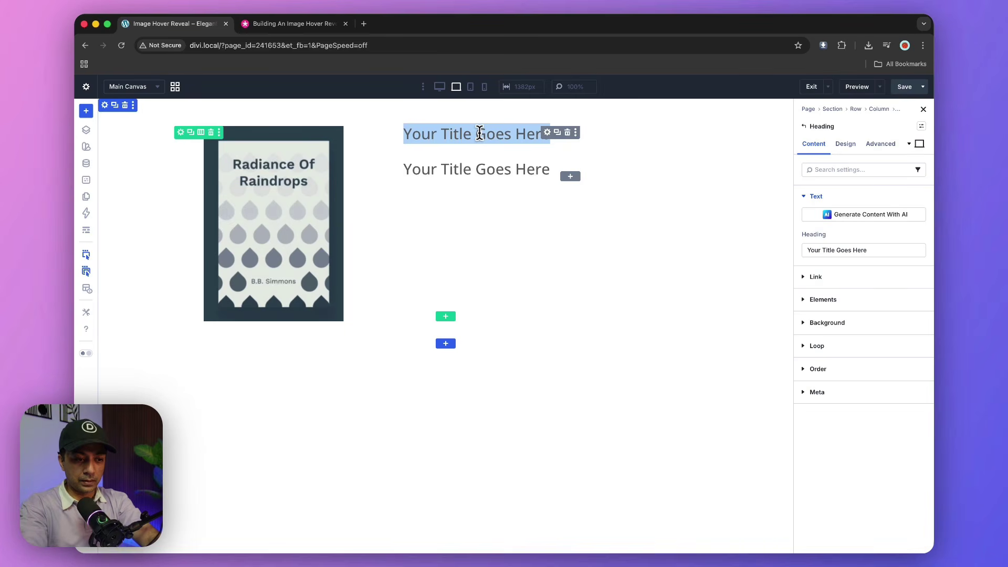
text(Author: B.B. Simmo)
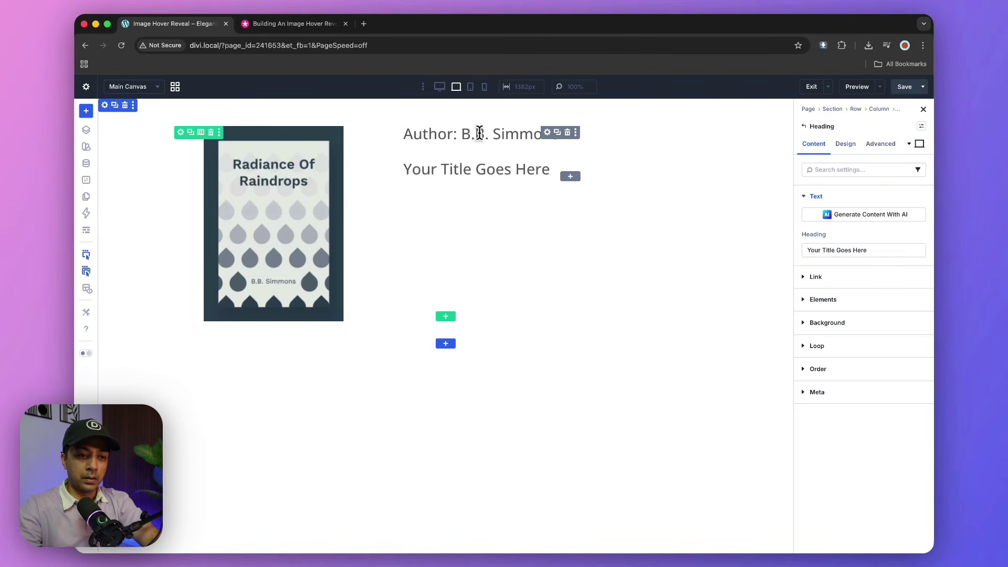
triple_click(463, 166)
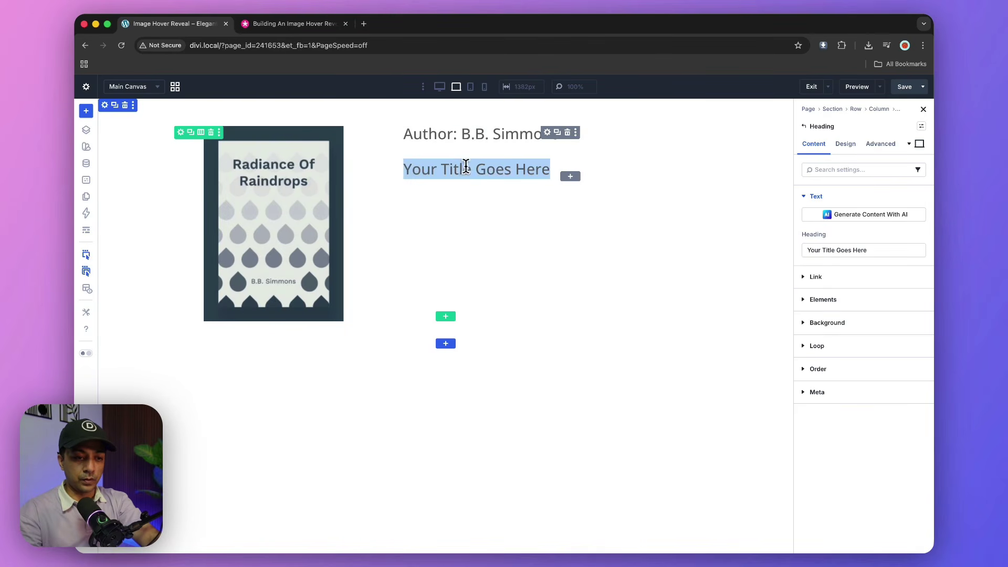
text(Radiance Of Raindrops)
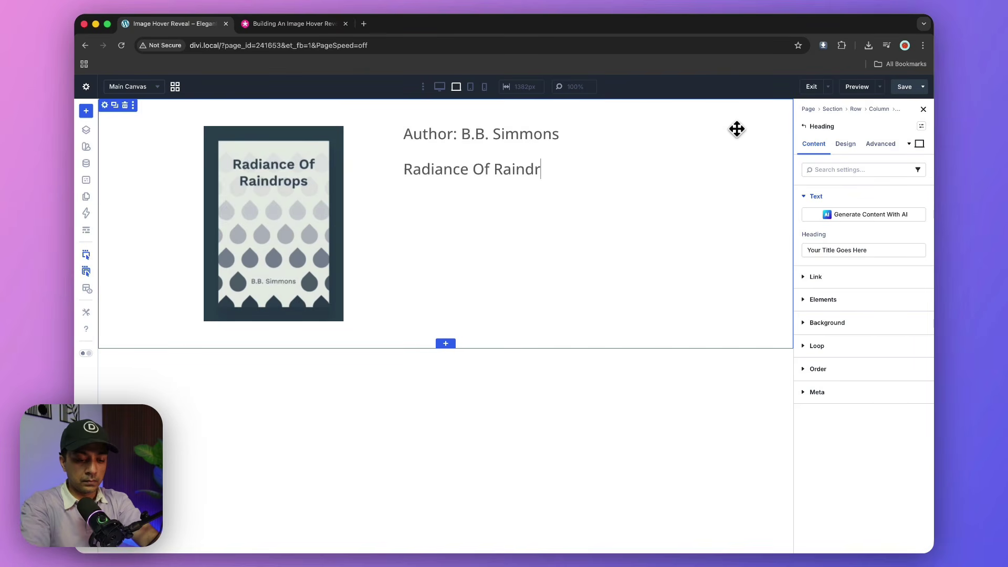
Reduce the author heading's text size to a small line of text
click(516, 134)
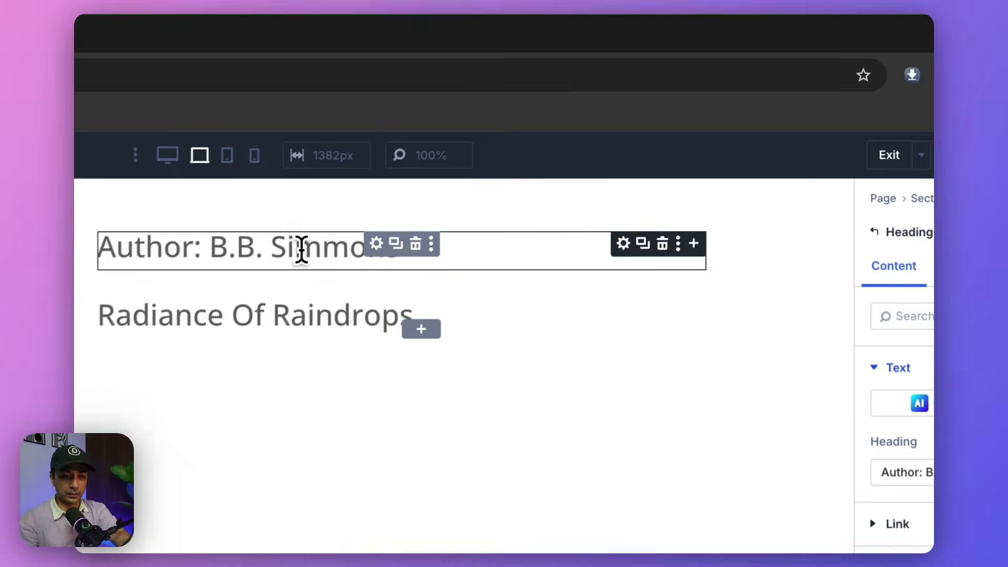
triple_click(514, 135)
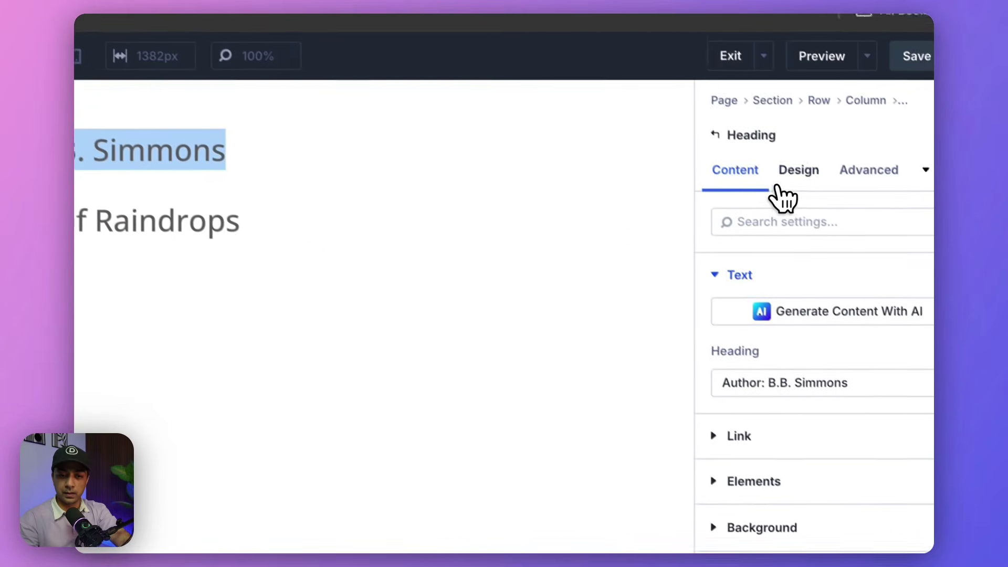
click(960, 280)
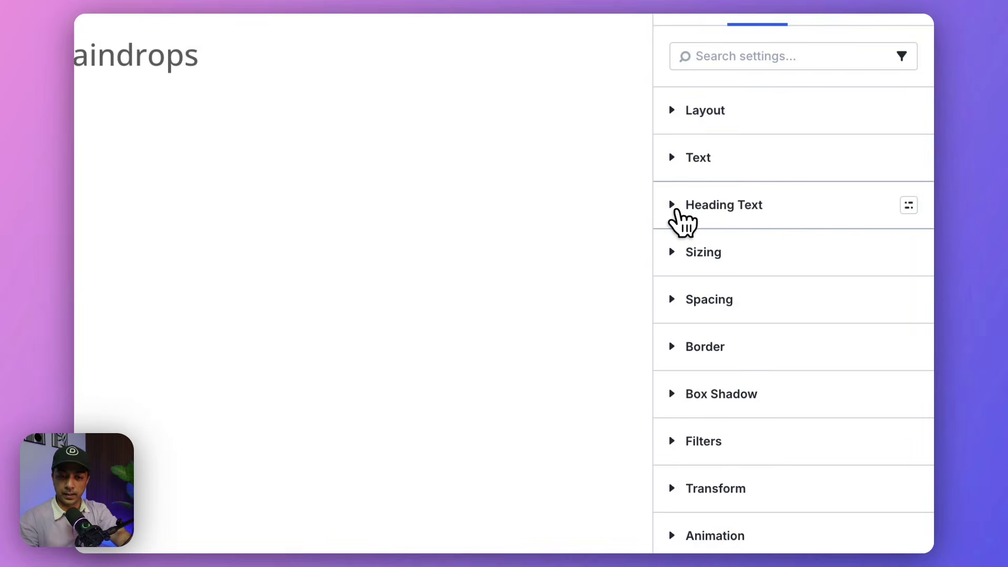
click(676, 237)
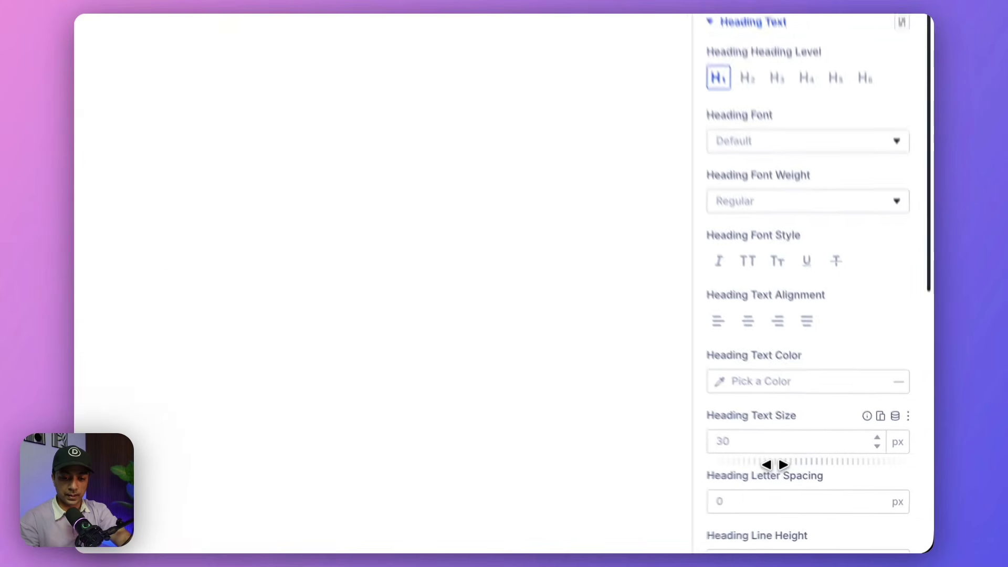
drag(731, 447, 749, 445)
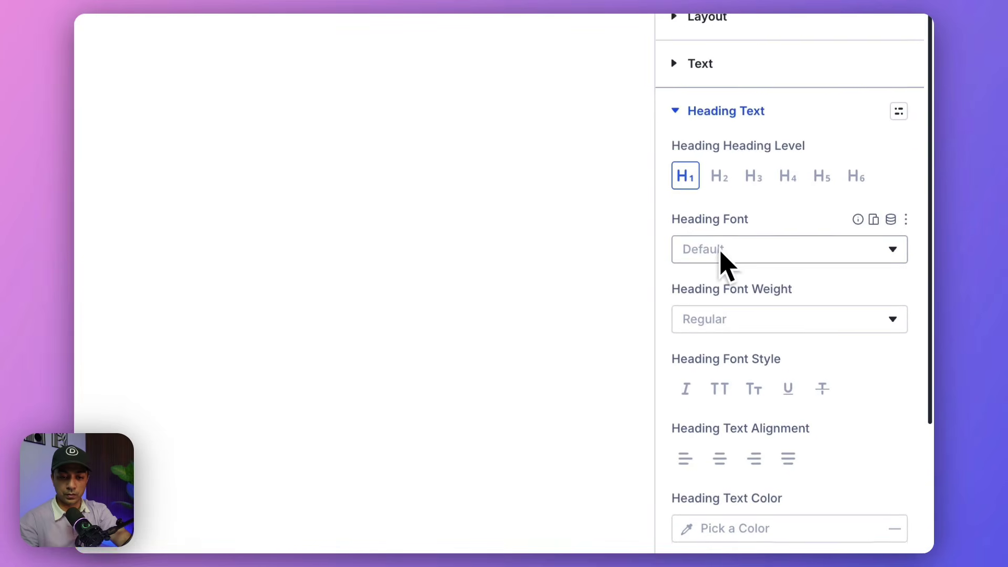
Set the Radiance Of Raindrops heading's text color to the near-black global color #0e0e0e
scroll(698, 439, down, 4)
click(684, 354)
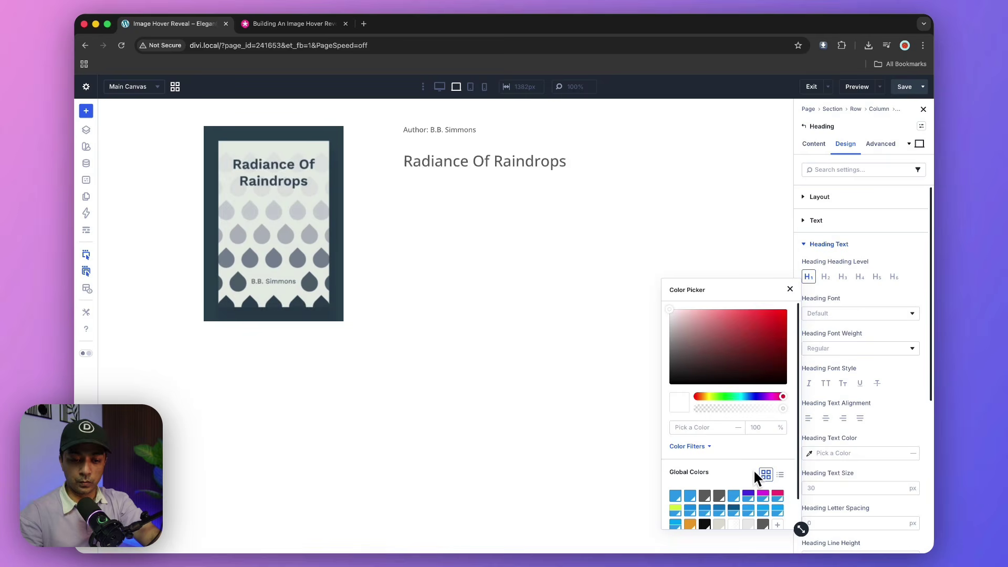
click(704, 524)
scroll(822, 440, down, 5)
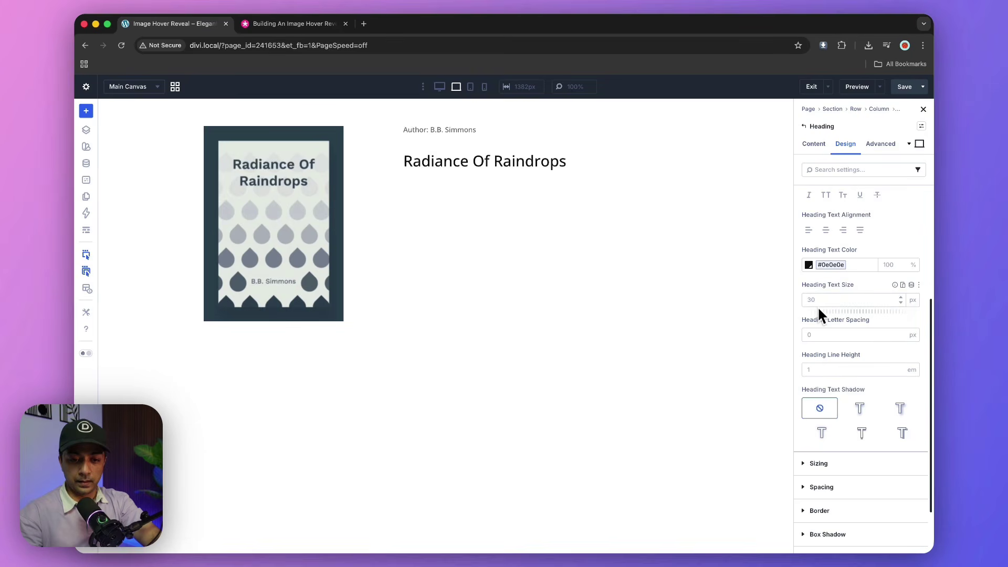
Set the Radiance Of Raindrops heading's font to Abril Fatface and its text size to 70 px
scroll(869, 265, up, 3)
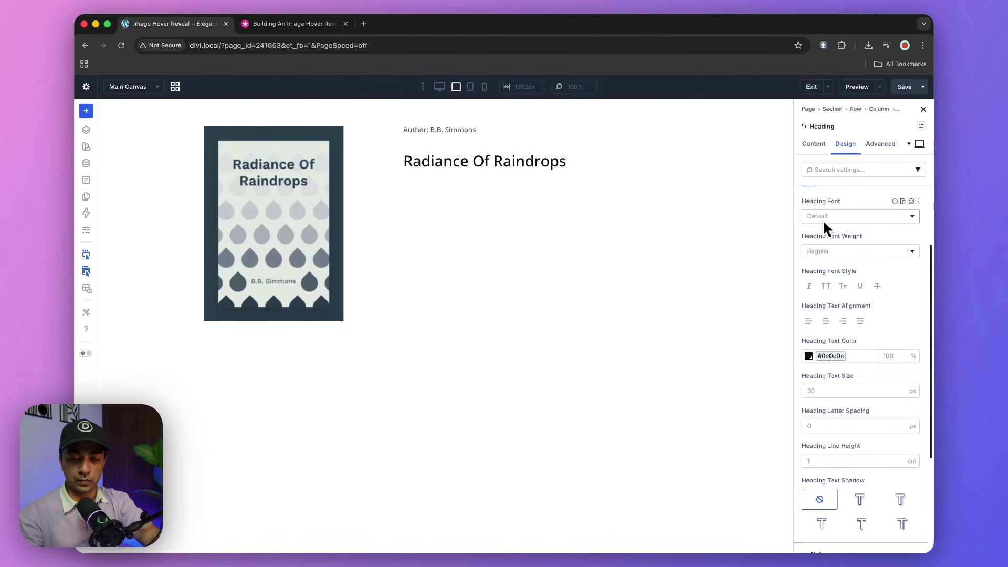
click(840, 219)
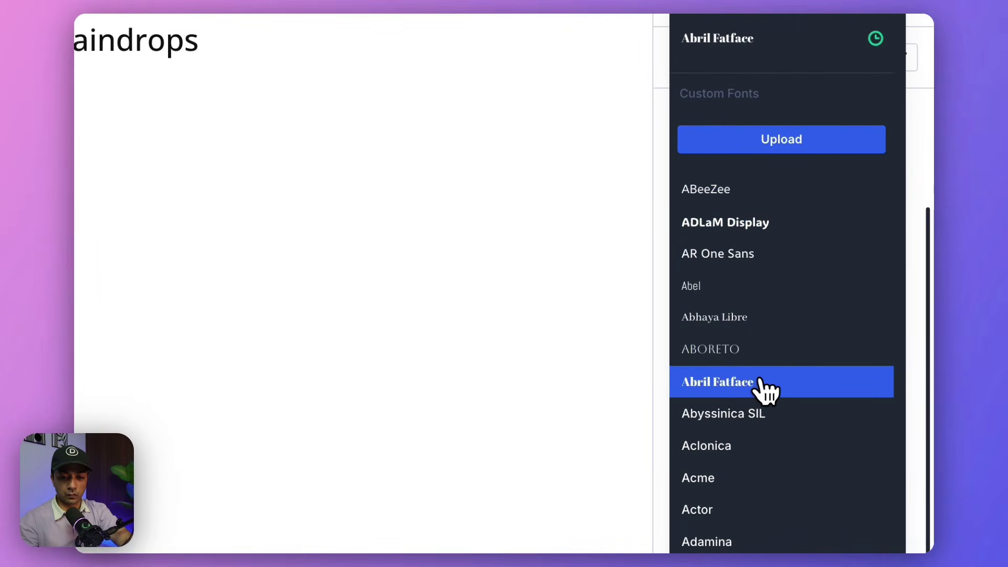
click(758, 382)
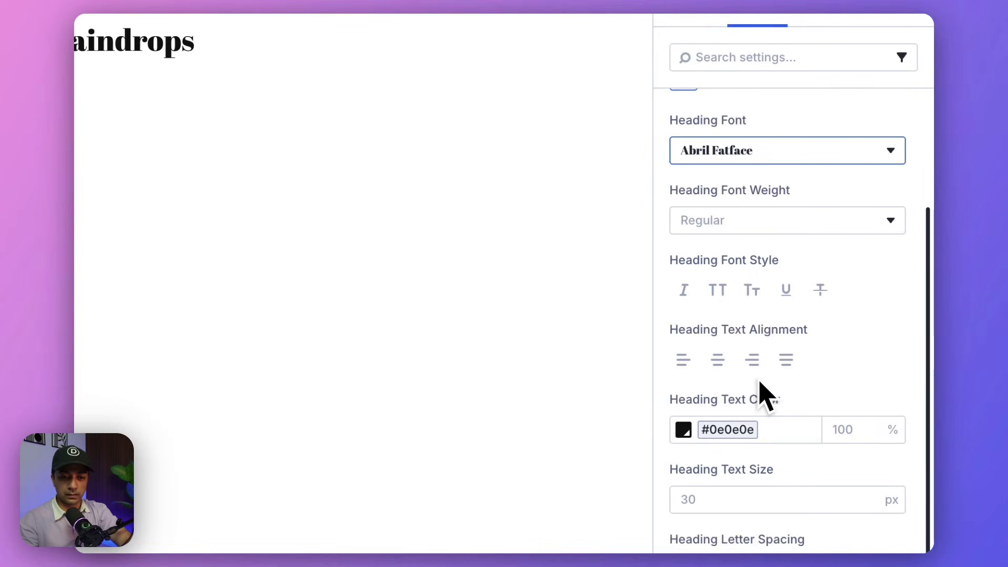
scroll(754, 426, down, 1)
scroll(756, 428, down, 2)
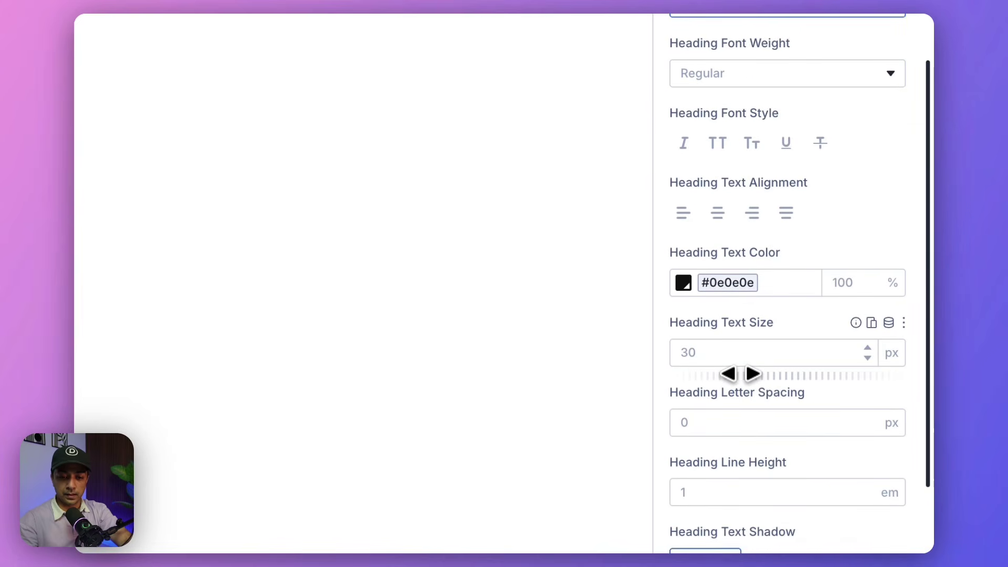
drag(741, 372, 743, 371)
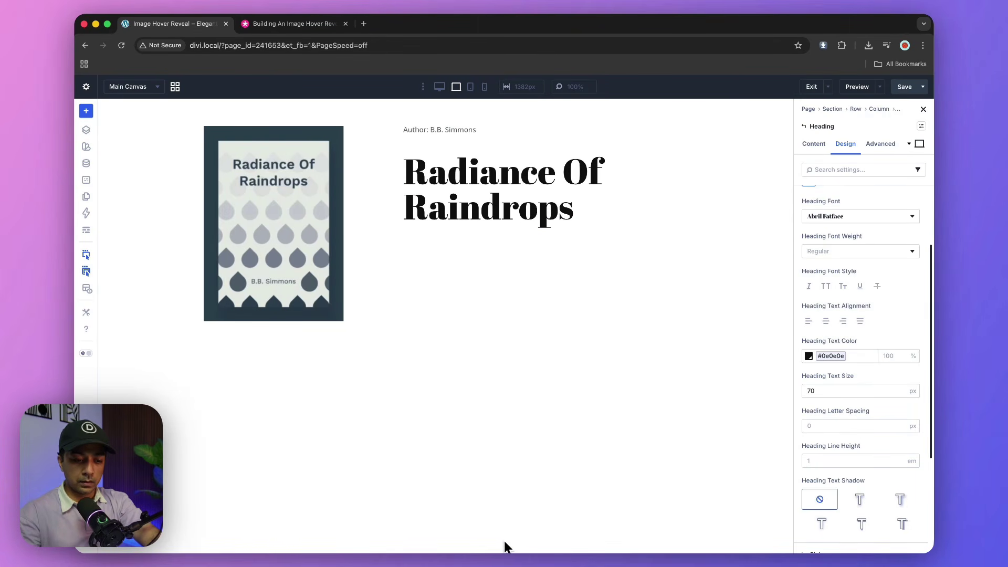
Set the padding of the group holding the two headings to 10 px on all four sides
key(Escape)
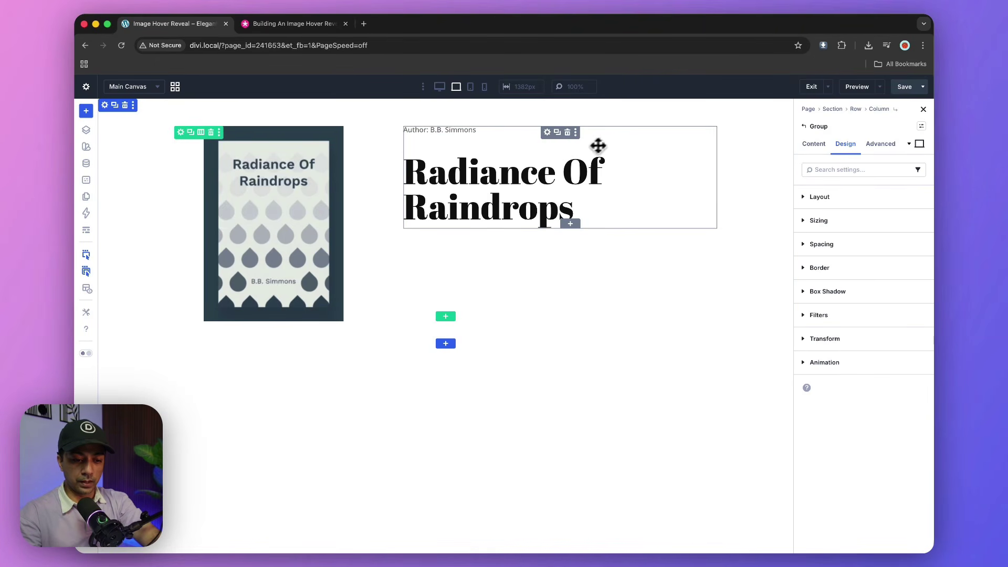
click(87, 131)
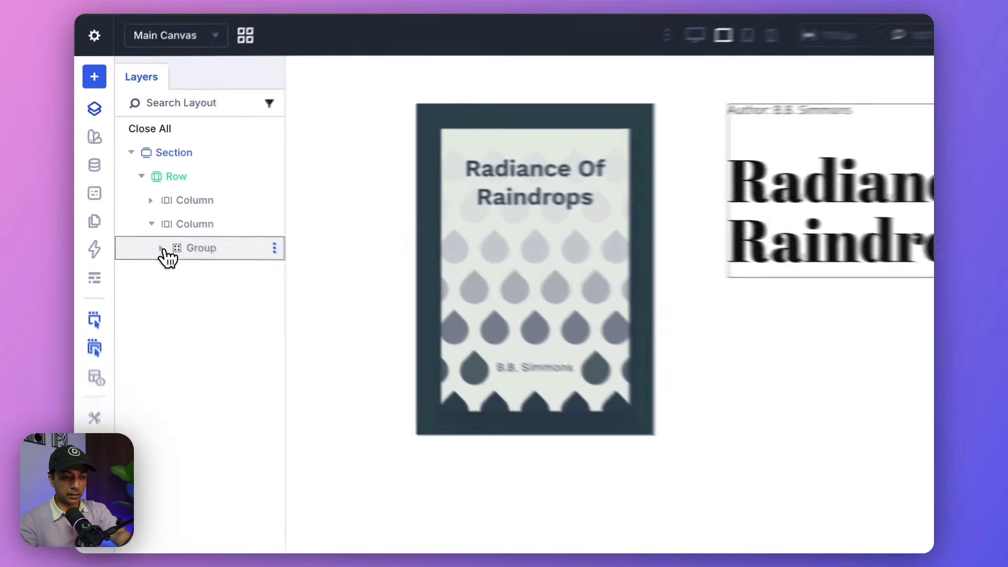
click(135, 214)
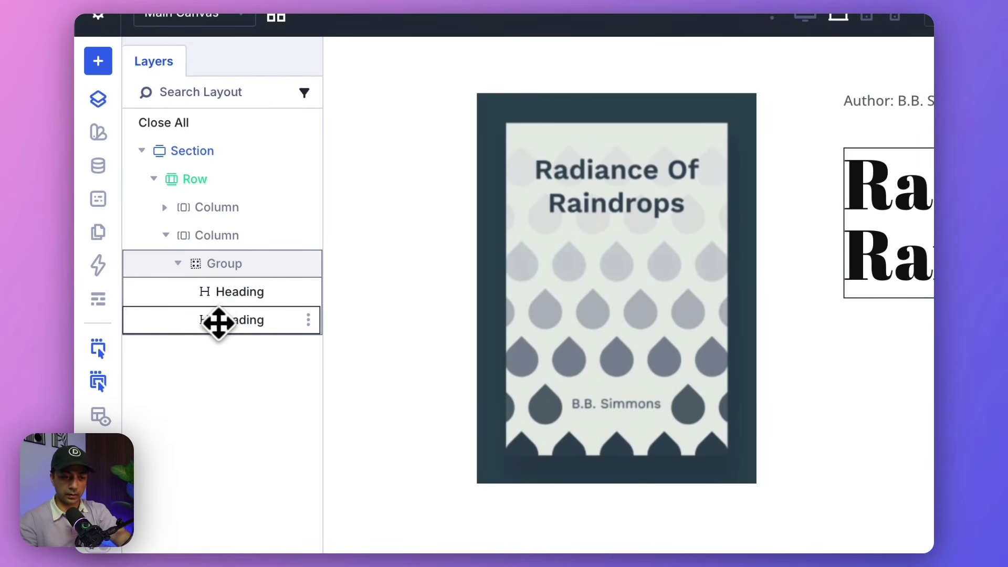
click(235, 274)
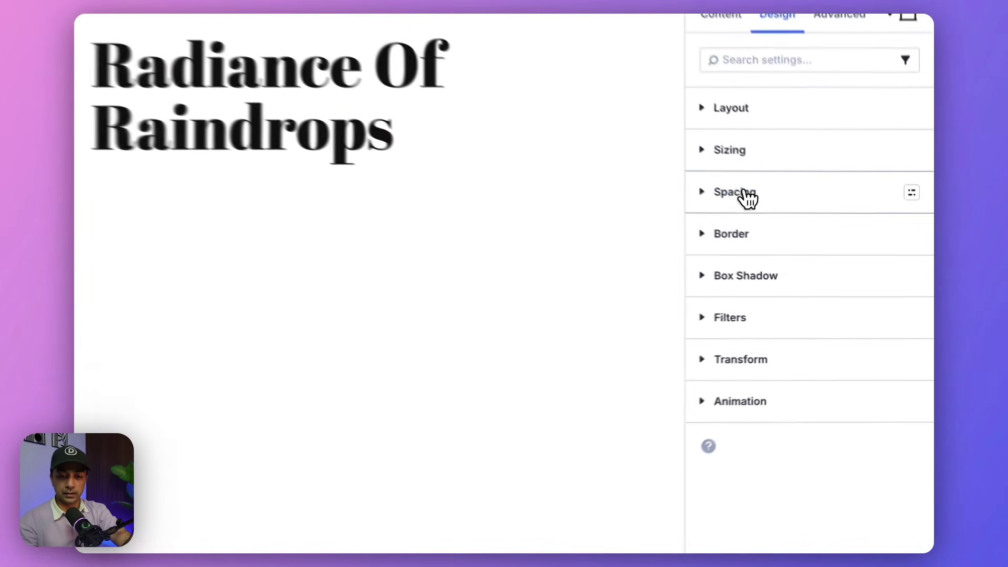
click(824, 244)
click(820, 350)
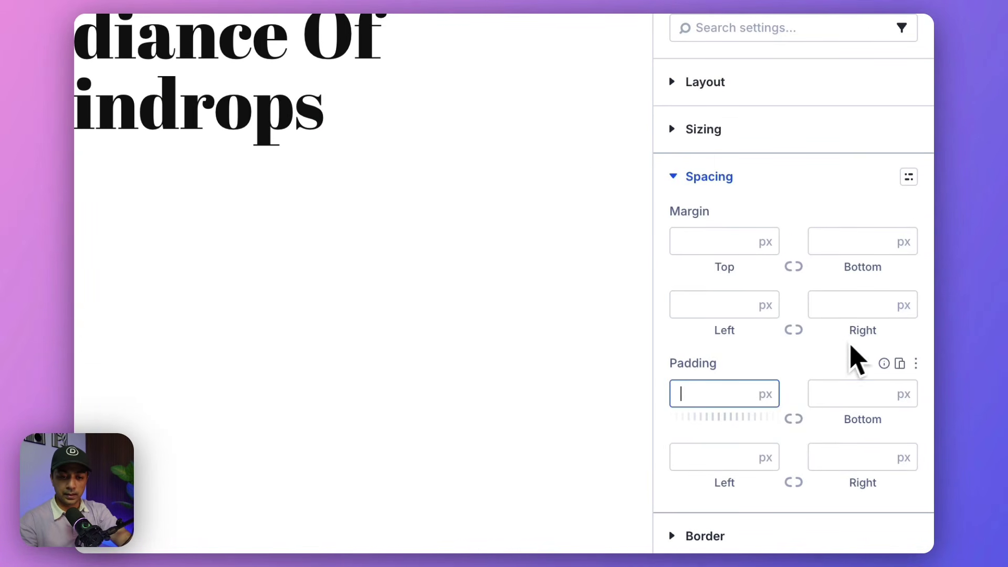
key(Tab)
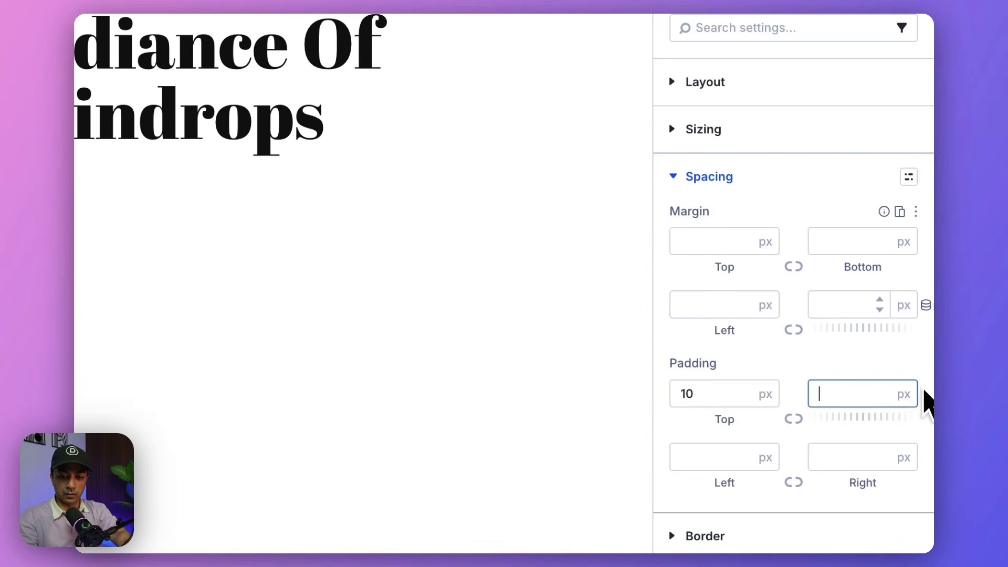
scroll(845, 387, down, 3)
click(793, 313)
click(730, 347)
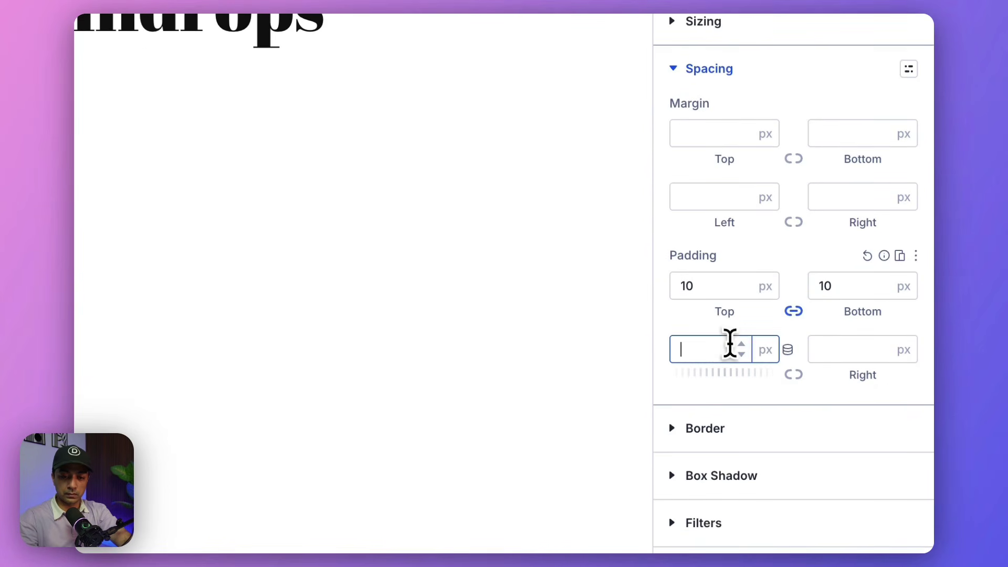
text(10)
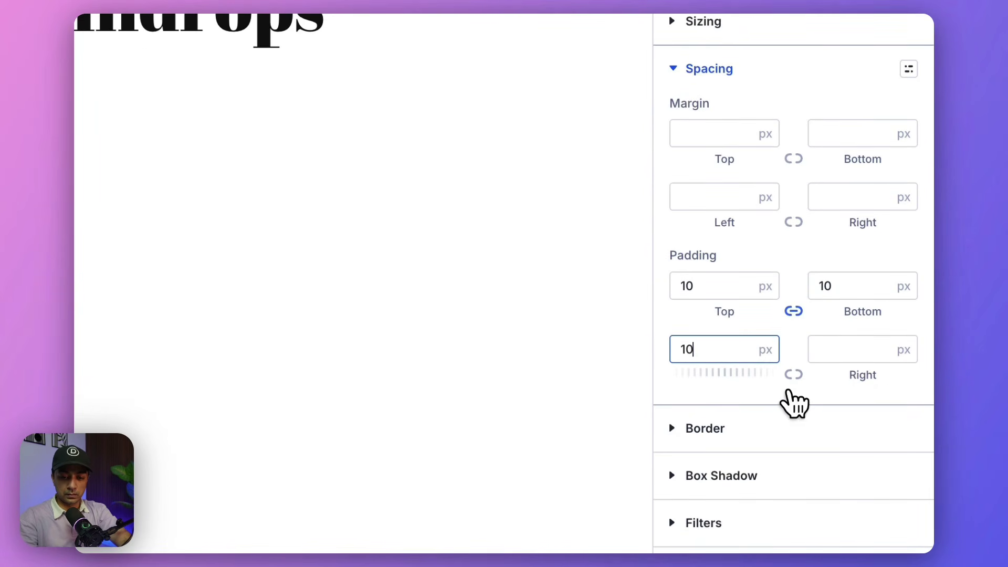
click(793, 374)
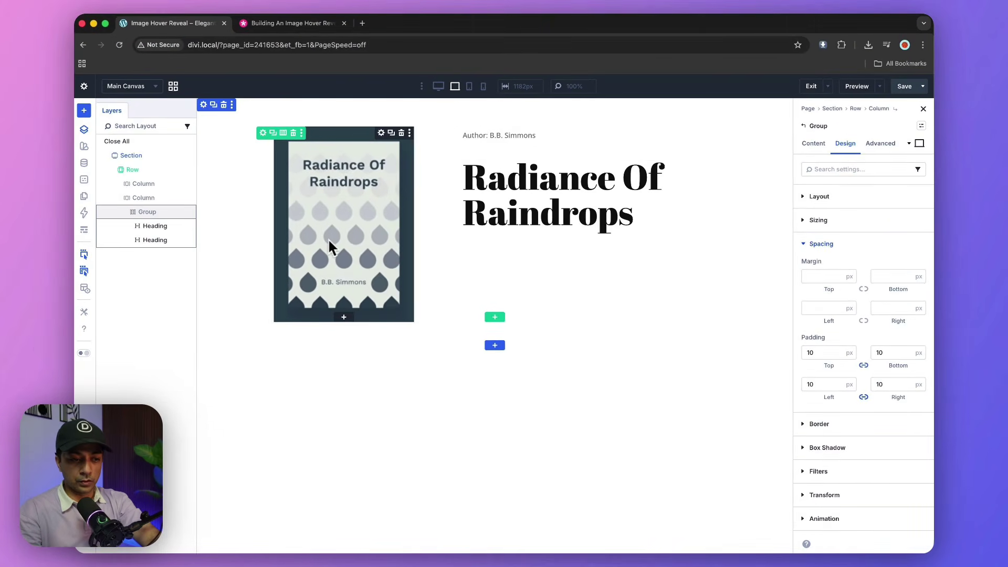
Give the headings group the light beige global color #e0ddd6 as its background
click(813, 143)
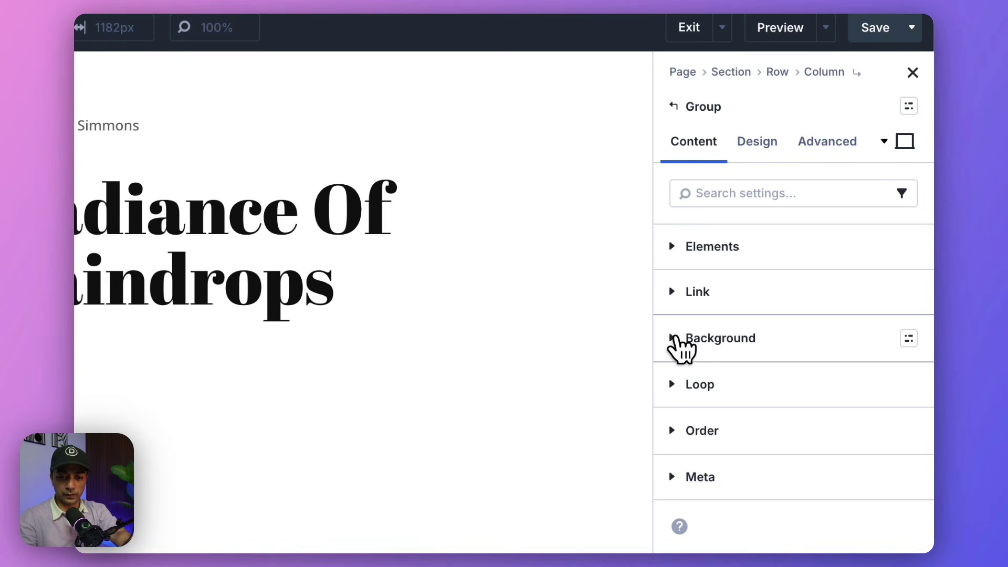
click(674, 339)
click(735, 541)
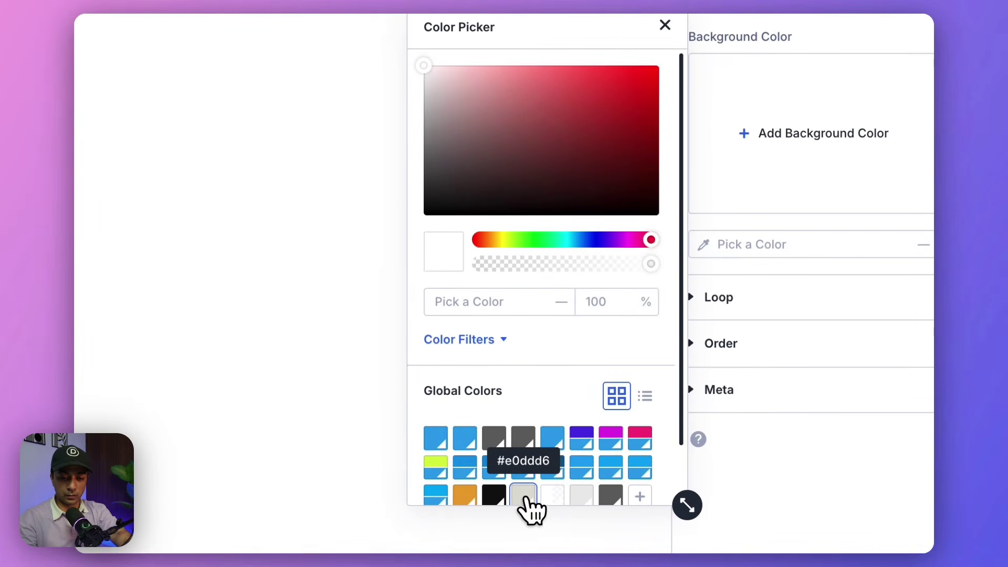
click(522, 504)
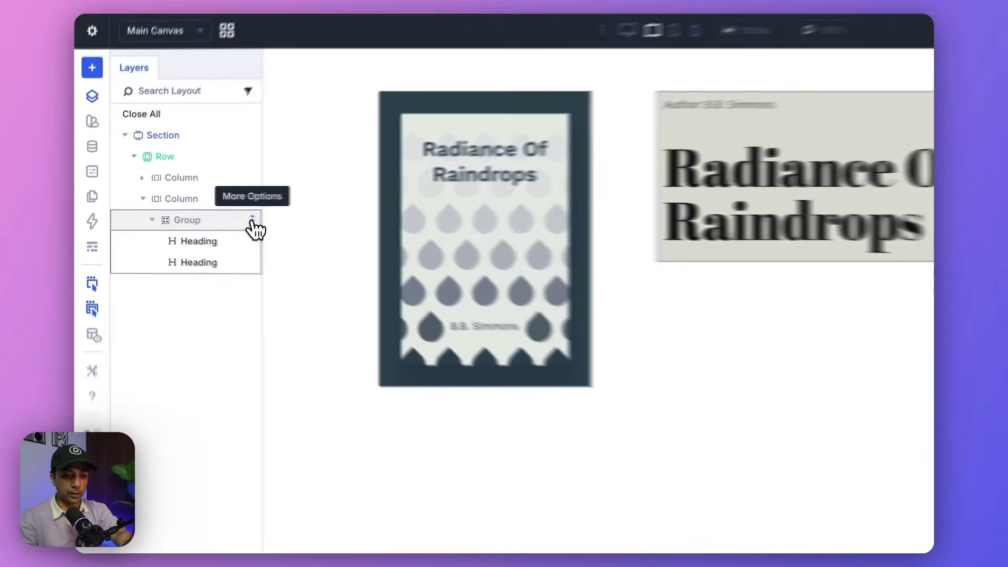
Add a new Group module below the headings group in the second column
click(193, 213)
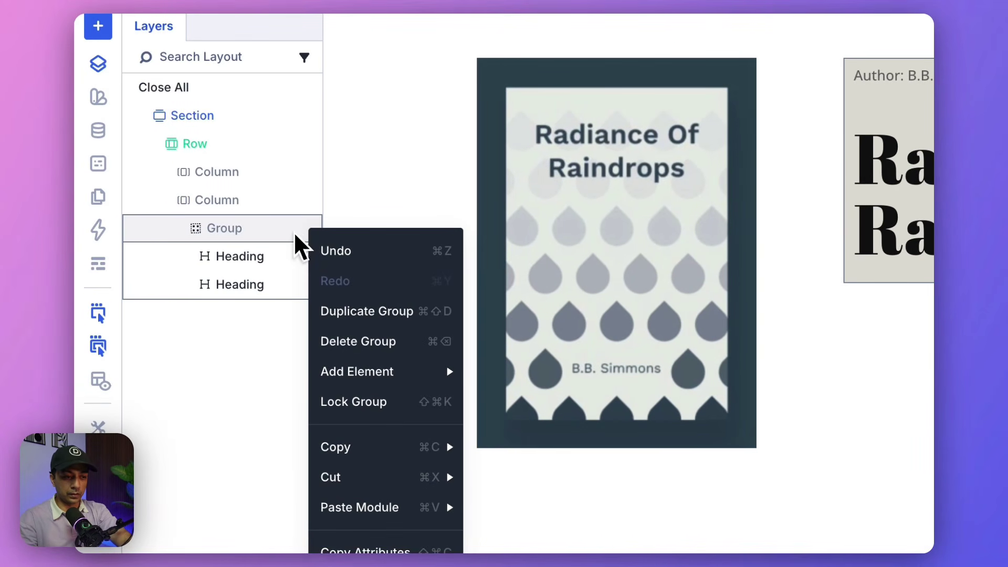
click(310, 234)
click(313, 231)
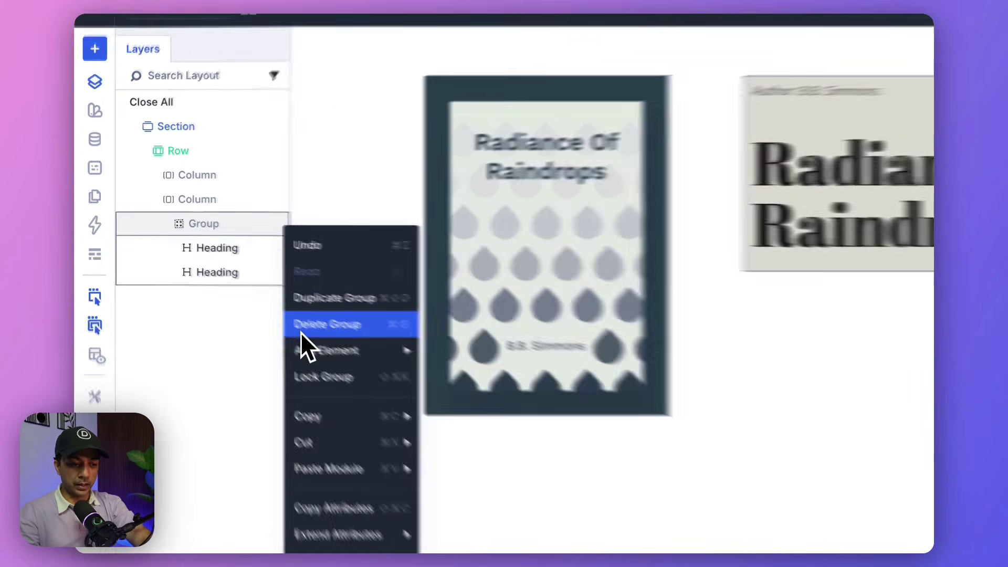
mouse_move(377, 382)
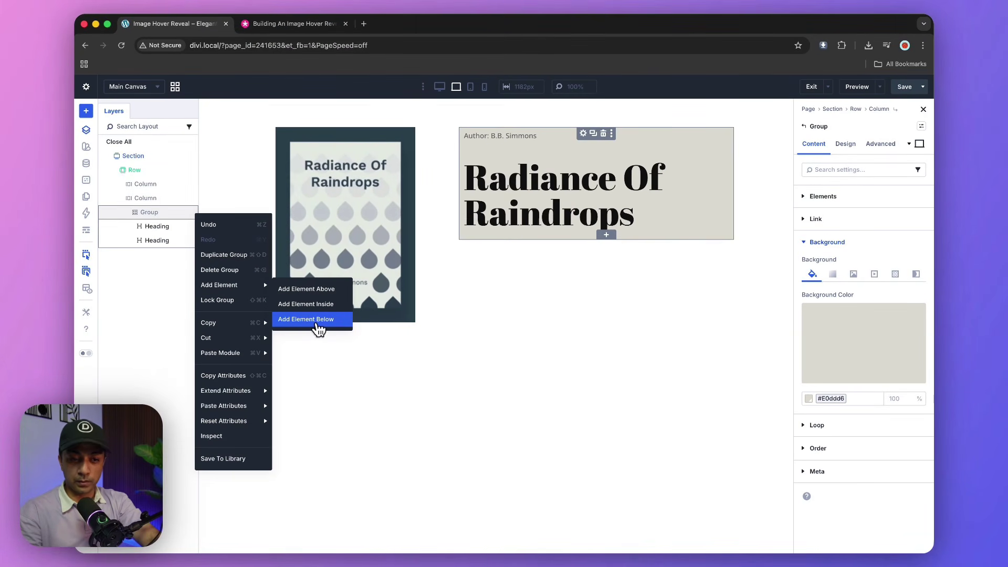
click(318, 321)
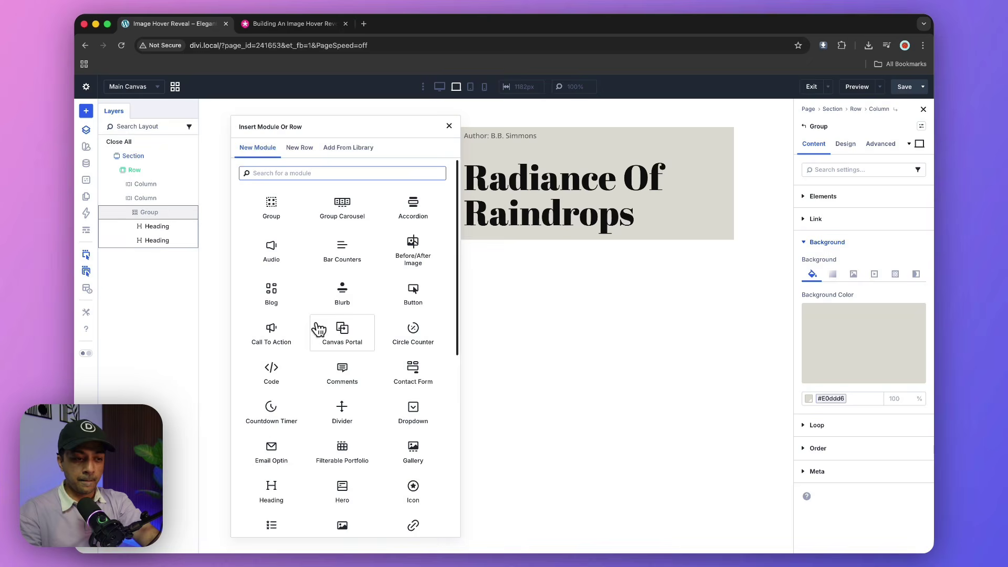
click(272, 209)
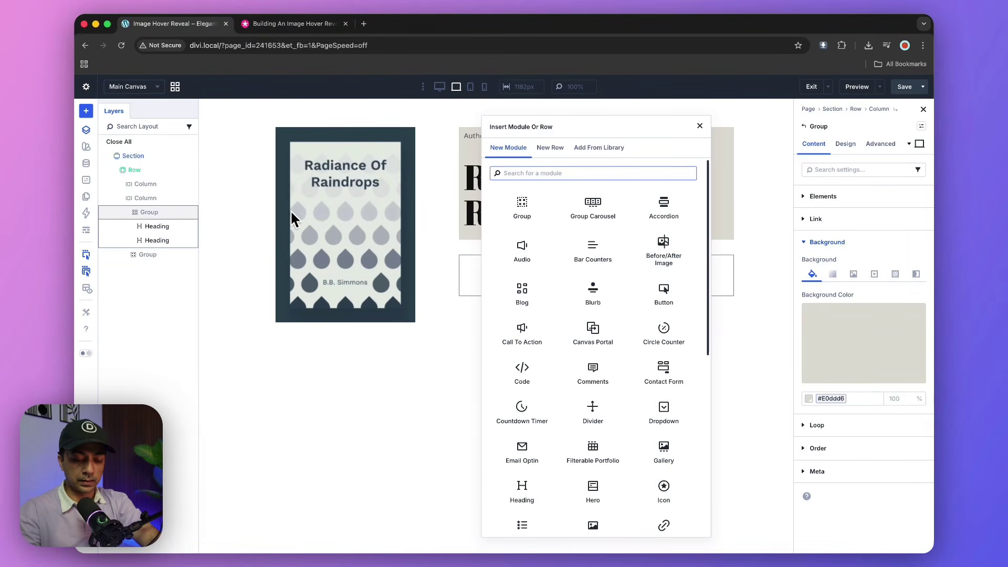
text(head)
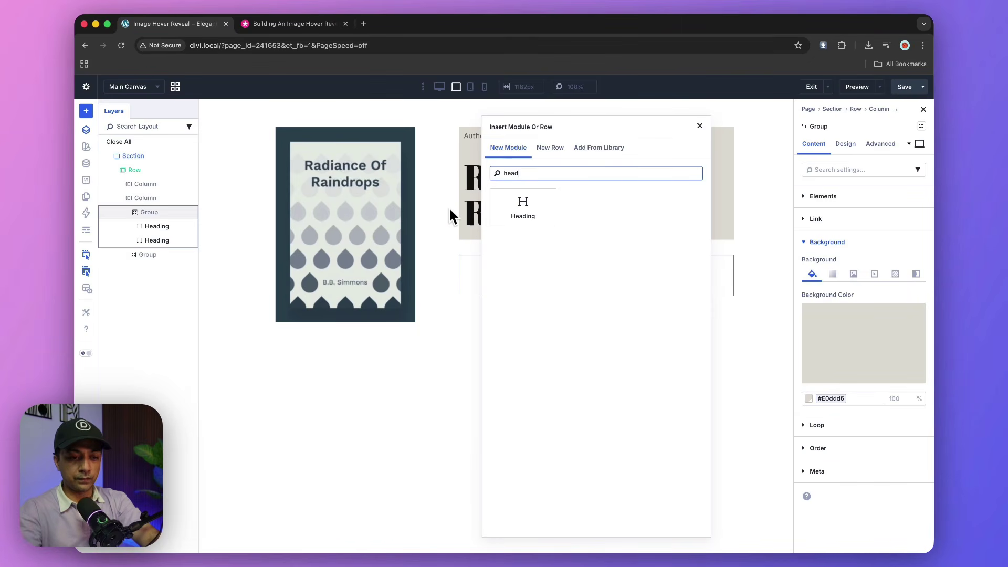
key(BackSpace)
key(BackSpace)
key(BackSpace)
key(BackSpace)
Search the modules for "text" and insert a Text module inside the new group
text(te)
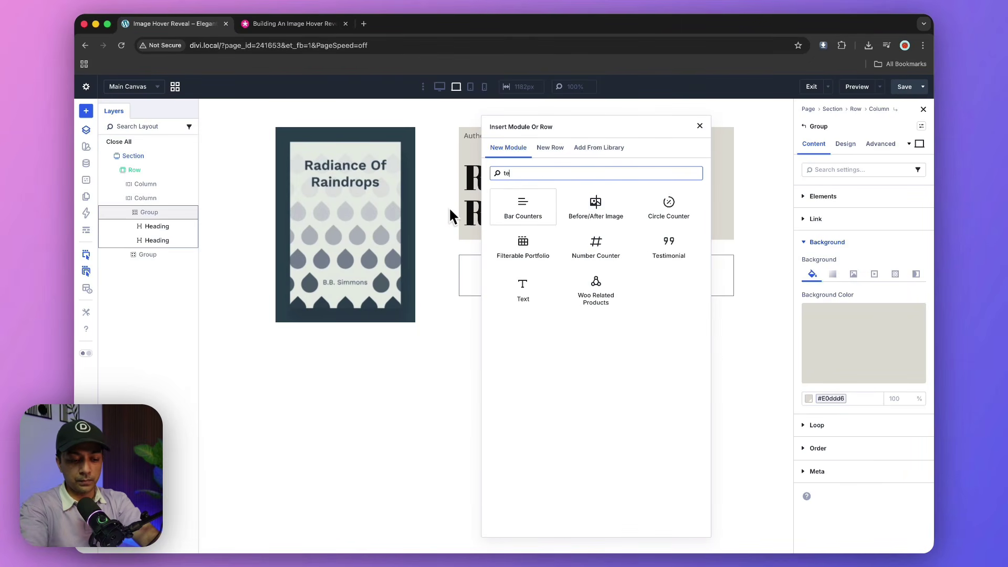
text(xt)
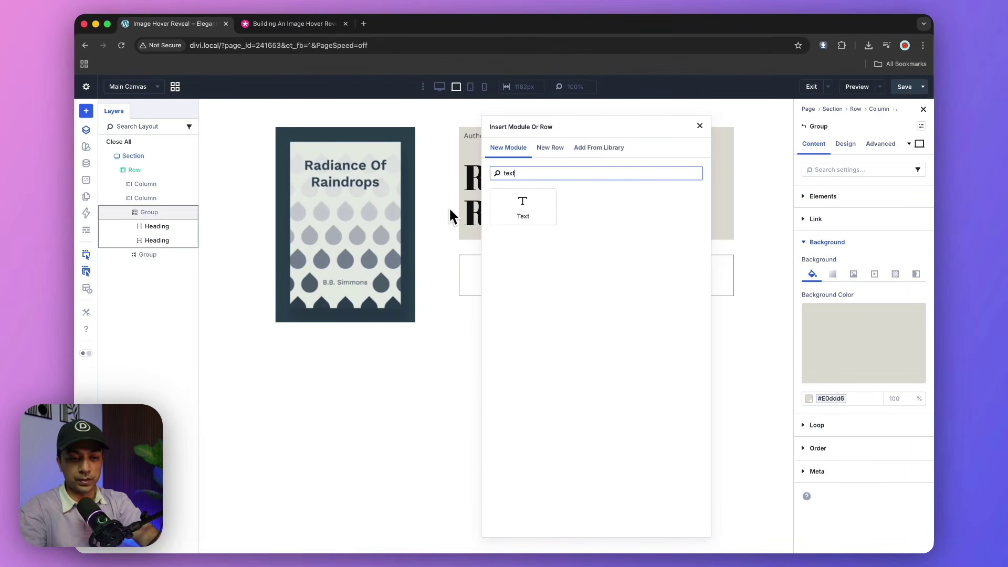
click(539, 216)
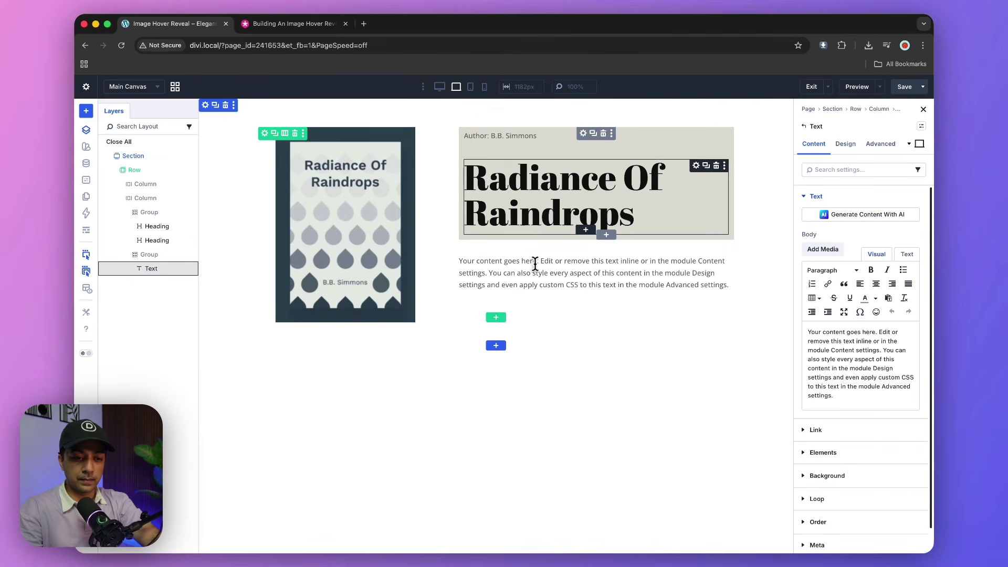
Copy the text module's placeholder paragraph and paste it again on a new line below the original
triple_click(535, 285)
key(super+c)
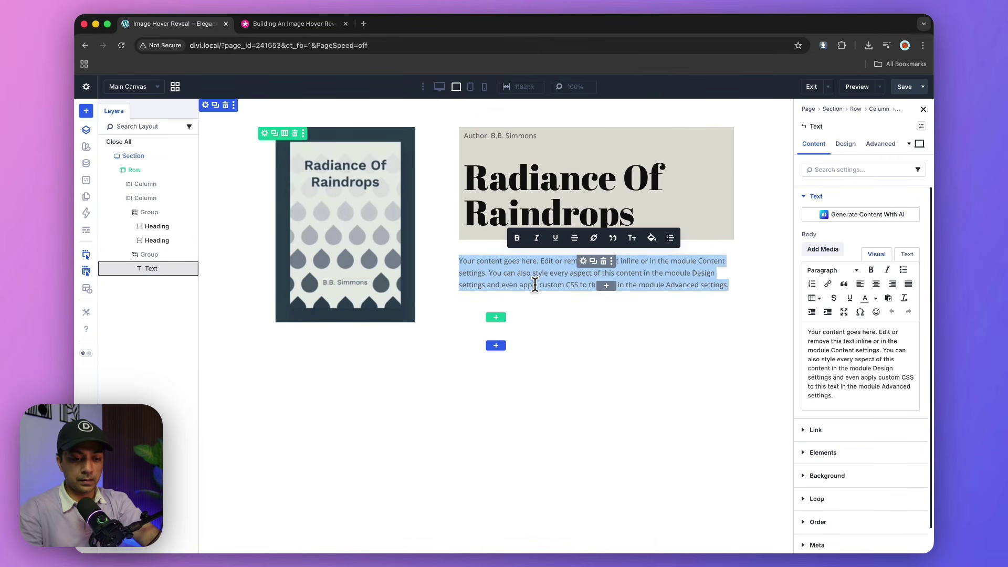
key(Right)
key(Return)
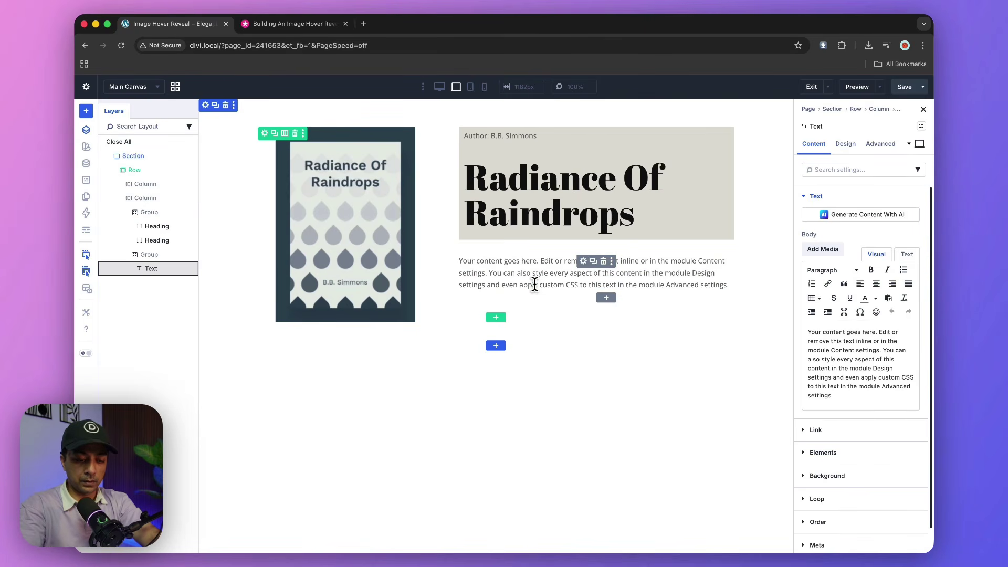
key(super+v)
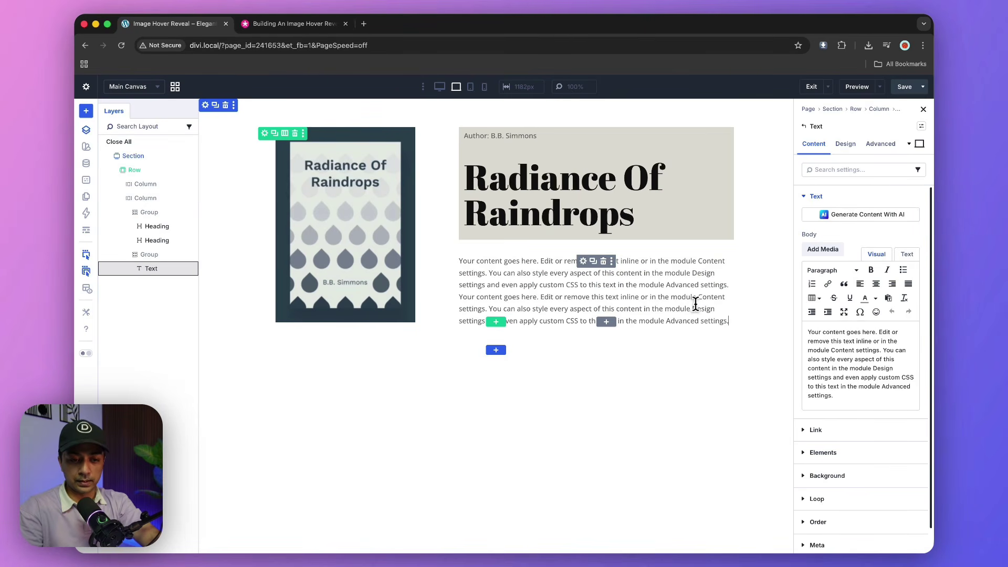
Duplicate the text module and move the version with the single paragraph above the longer one
right_click(192, 273)
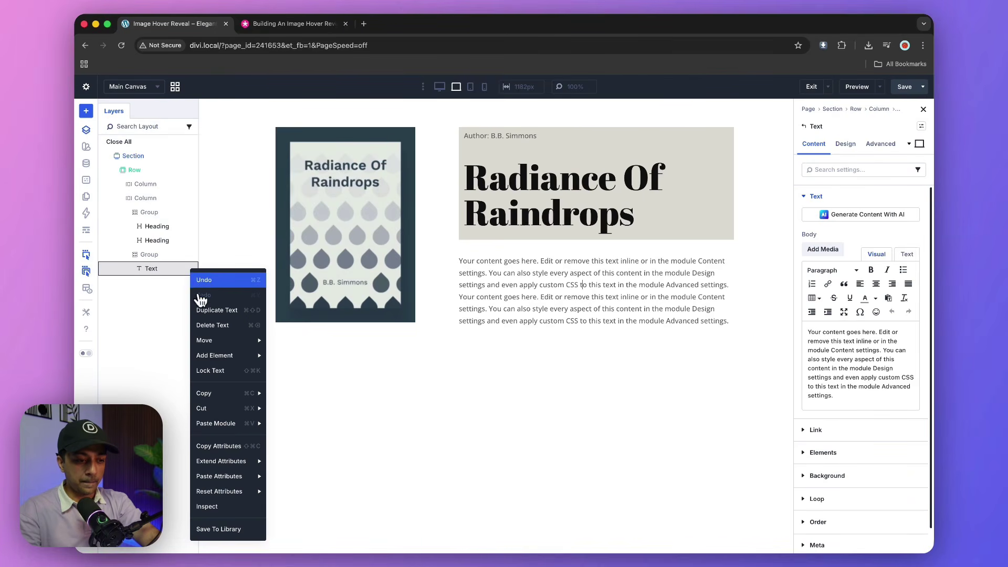
click(205, 310)
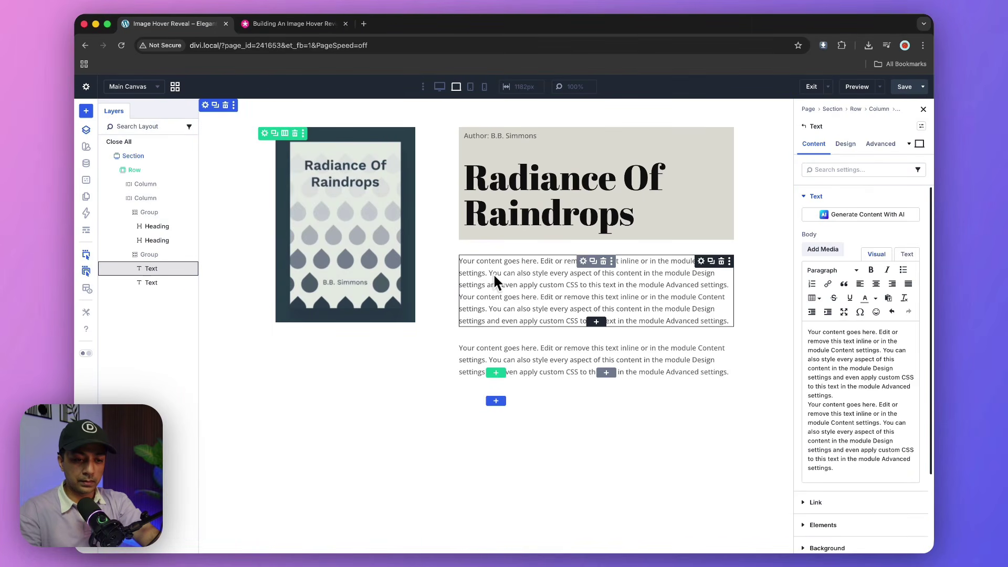
click(150, 283)
drag(150, 283, 140, 267)
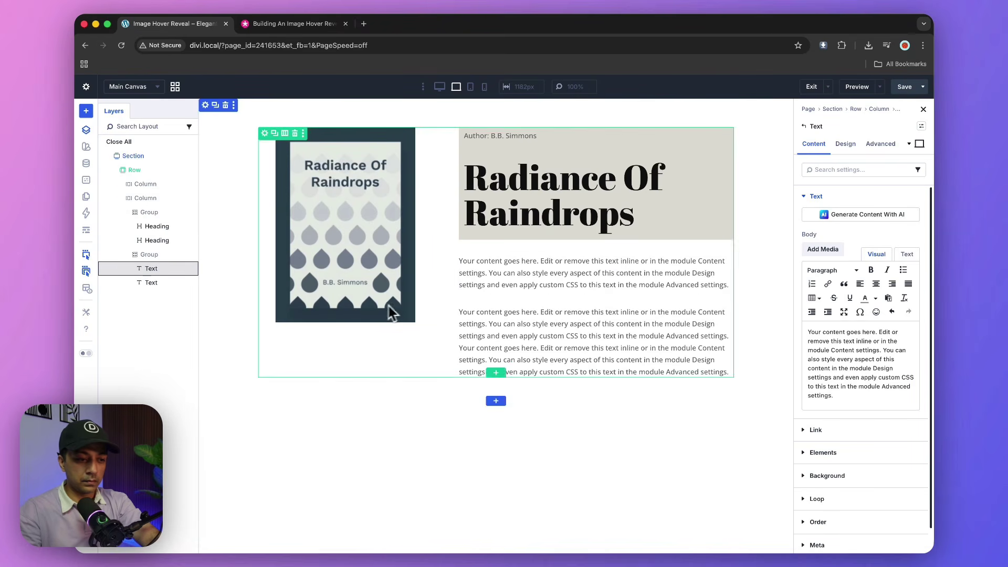
Shorten the upper text by deleting everything from "You can also style every aspect" to the end of its paragraph
triple_click(540, 278)
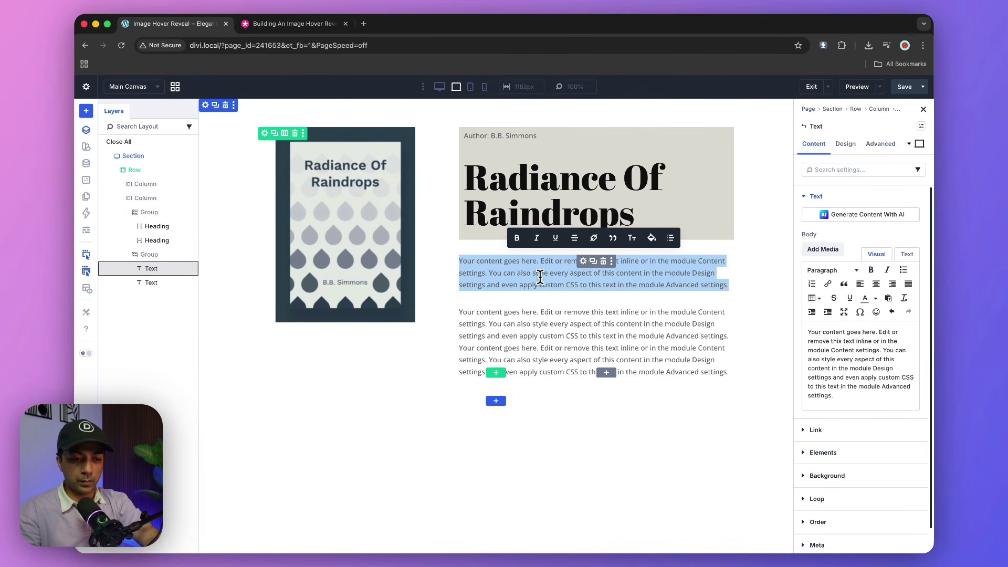
click(540, 277)
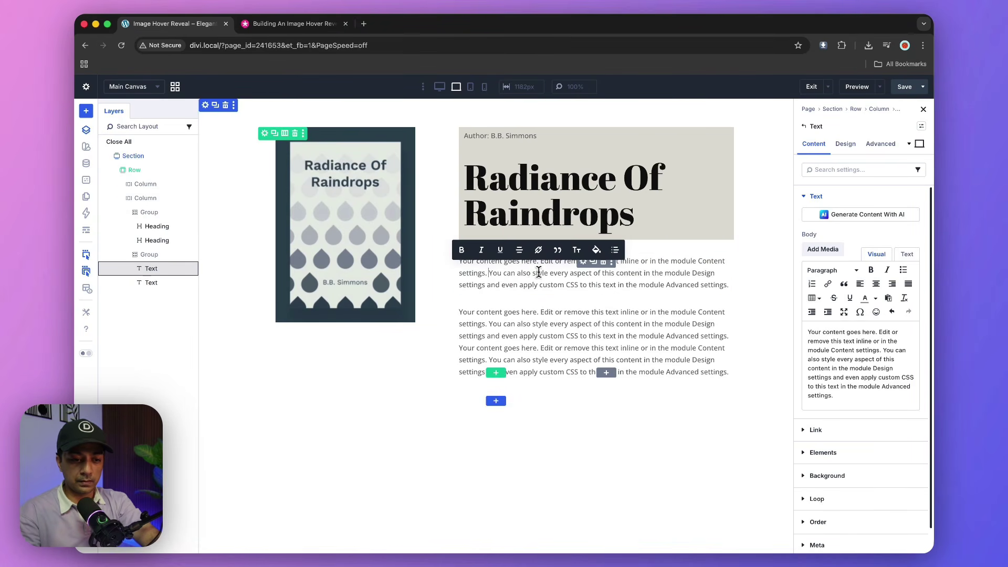
drag(489, 273, 728, 284)
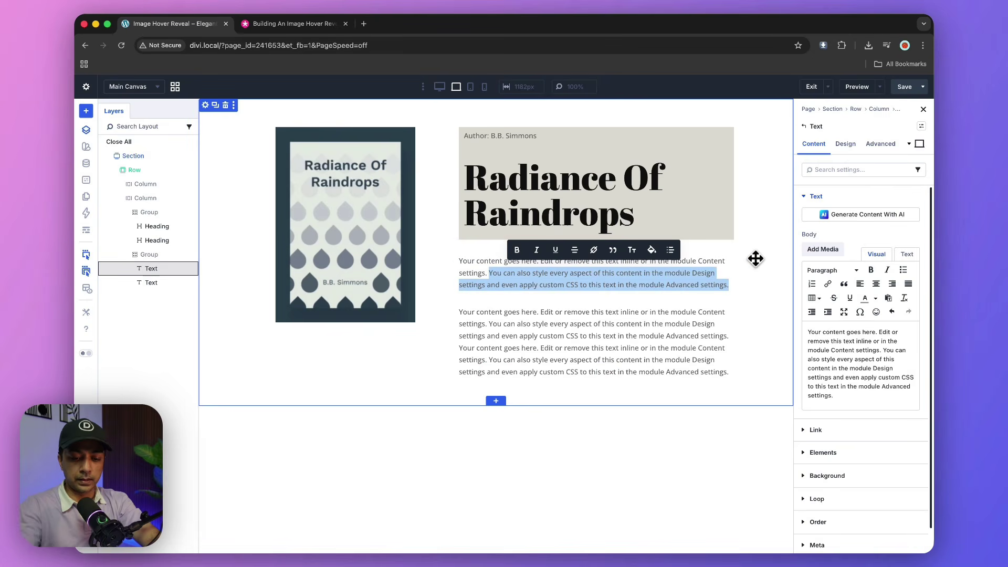
text(\)
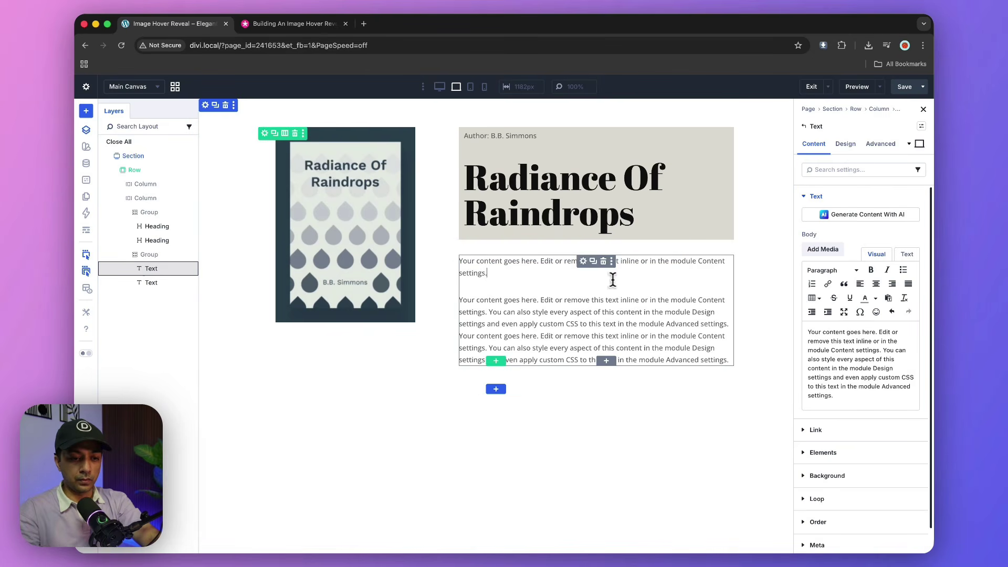
Set the upper text module's font to Akronim and its text size to 26 px
triple_click(505, 261)
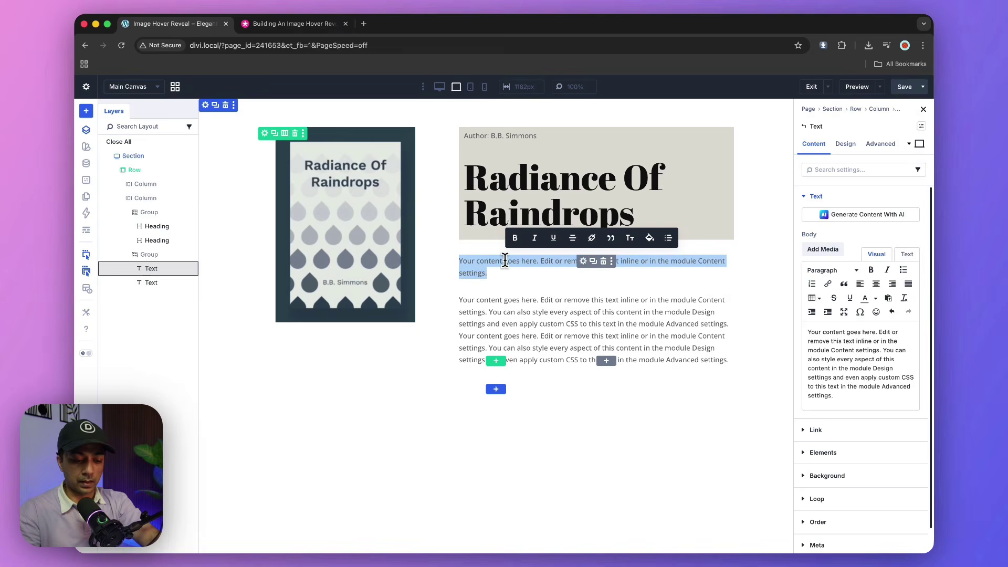
click(846, 146)
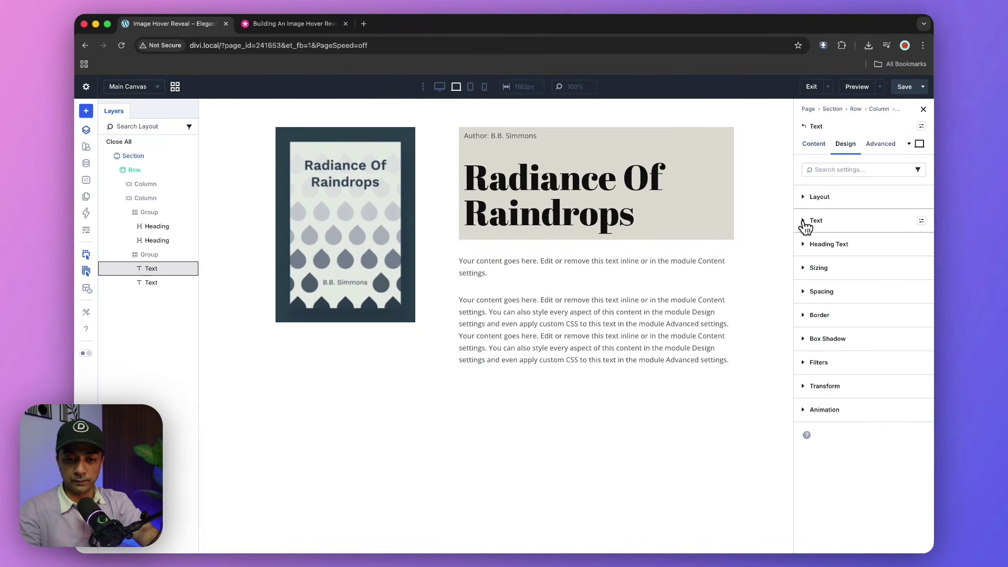
click(805, 224)
click(822, 278)
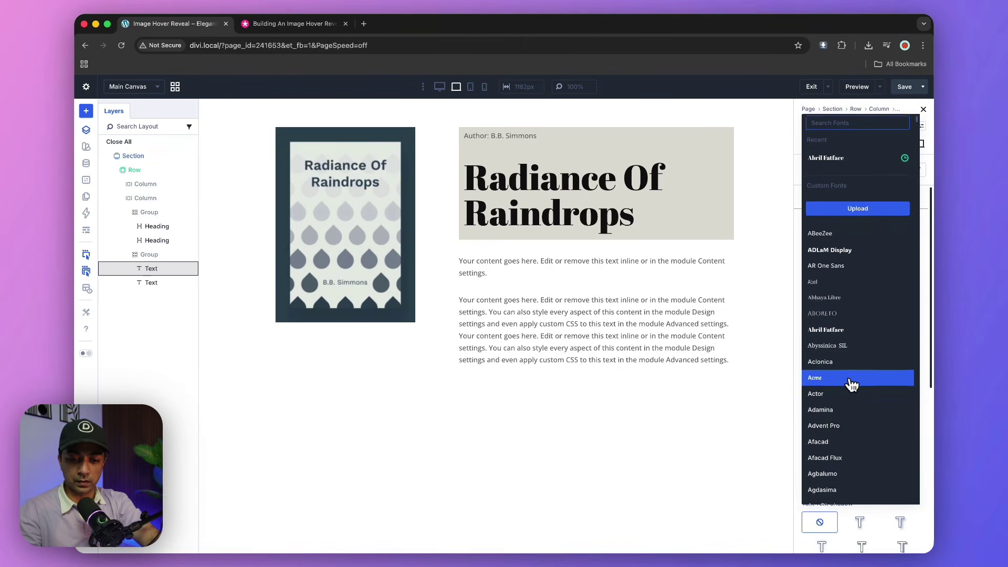
scroll(850, 389, down, 5)
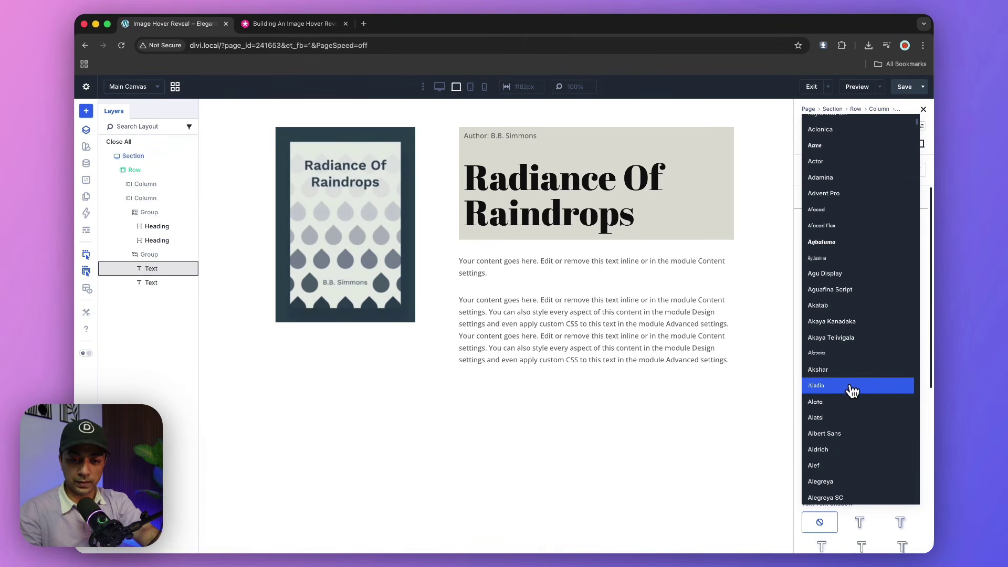
click(835, 356)
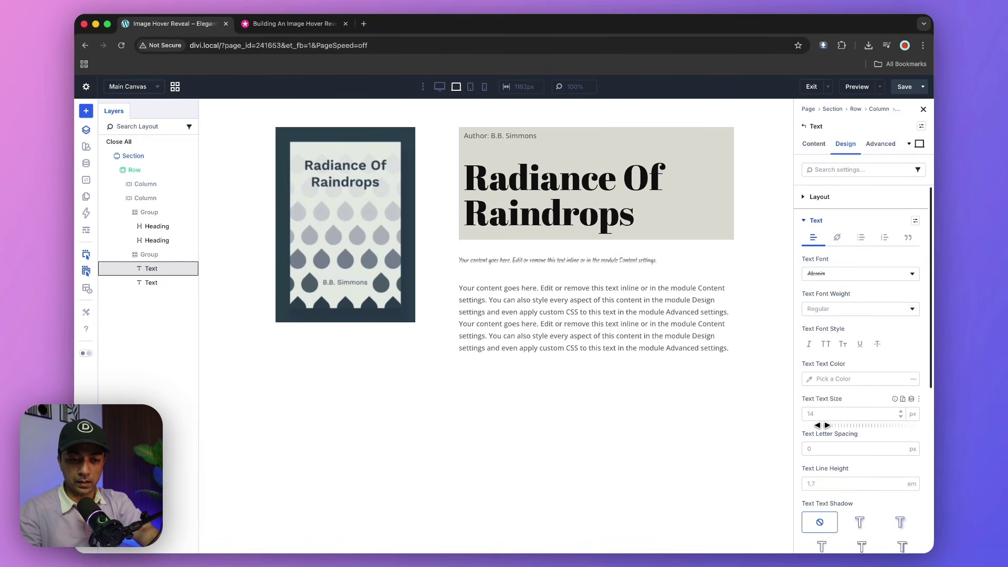
drag(821, 423, 826, 424)
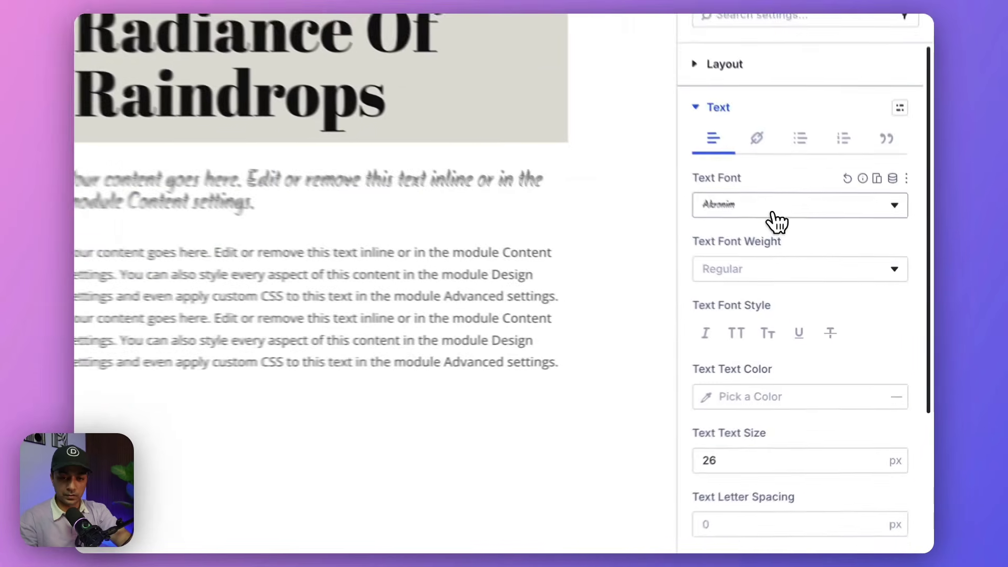
Change the upper text module's font to Aboreto and slightly reduce its text size
click(847, 278)
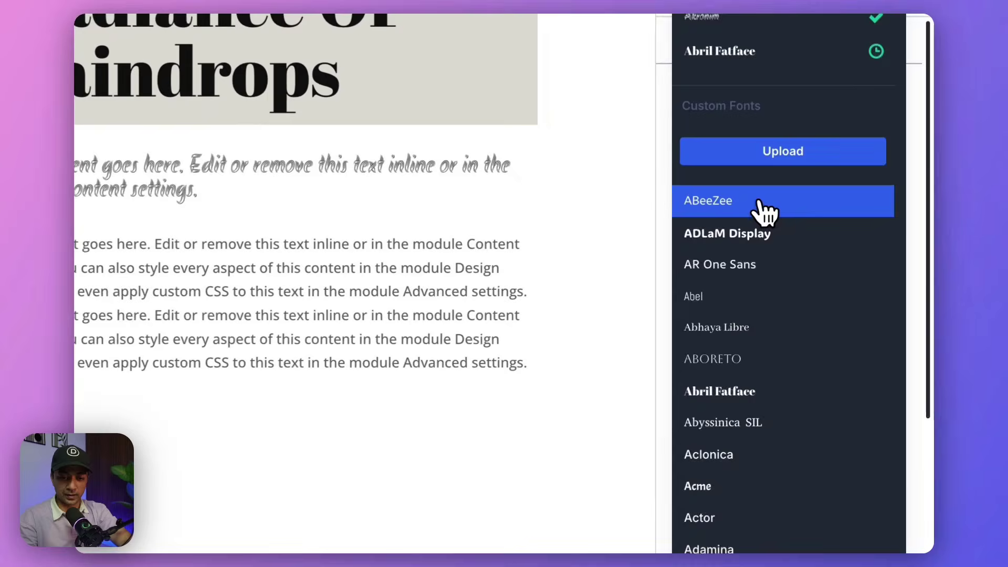
click(771, 368)
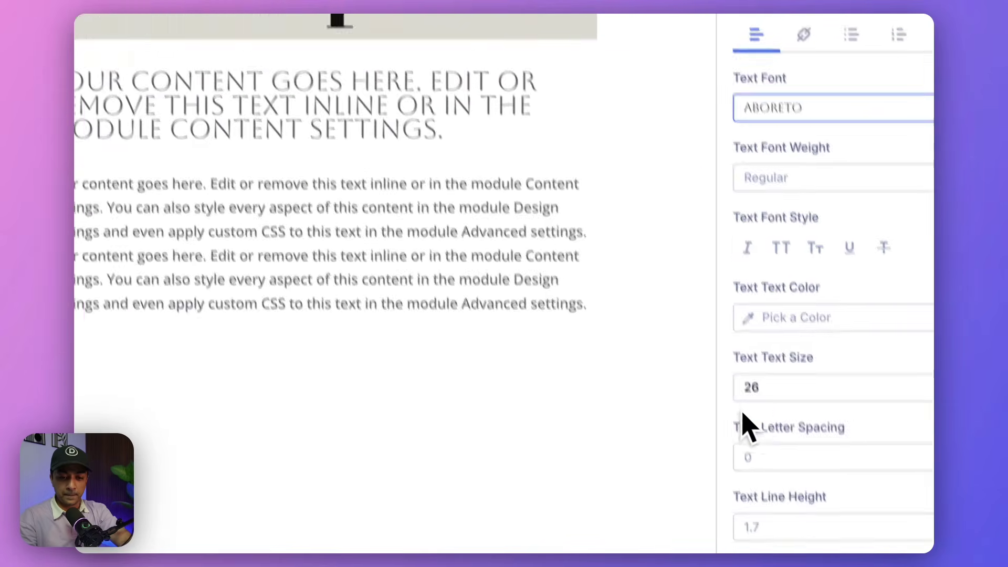
drag(729, 298, 726, 296)
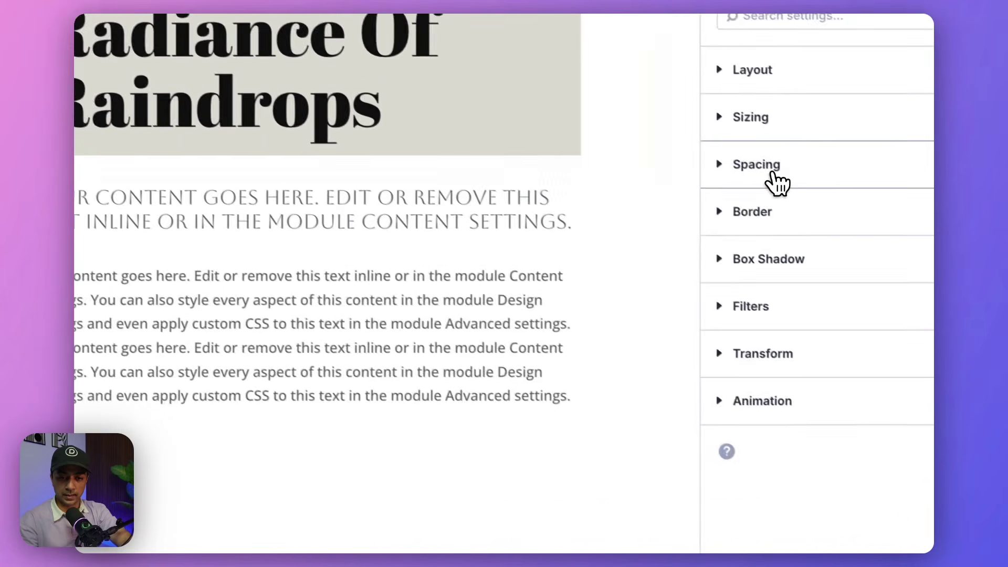
Set the padding of the group holding the two texts to 10 px on all four sides
click(774, 180)
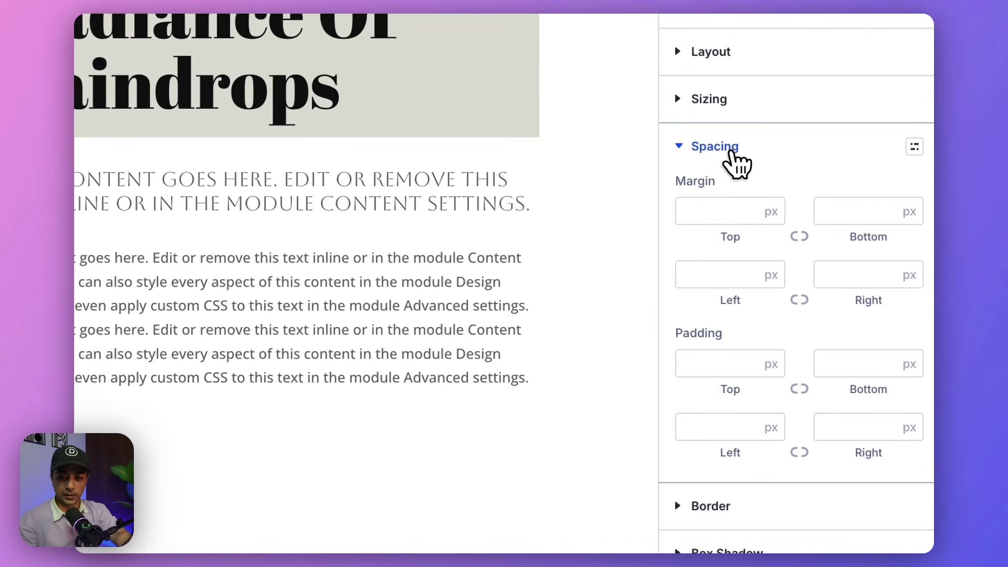
click(706, 357)
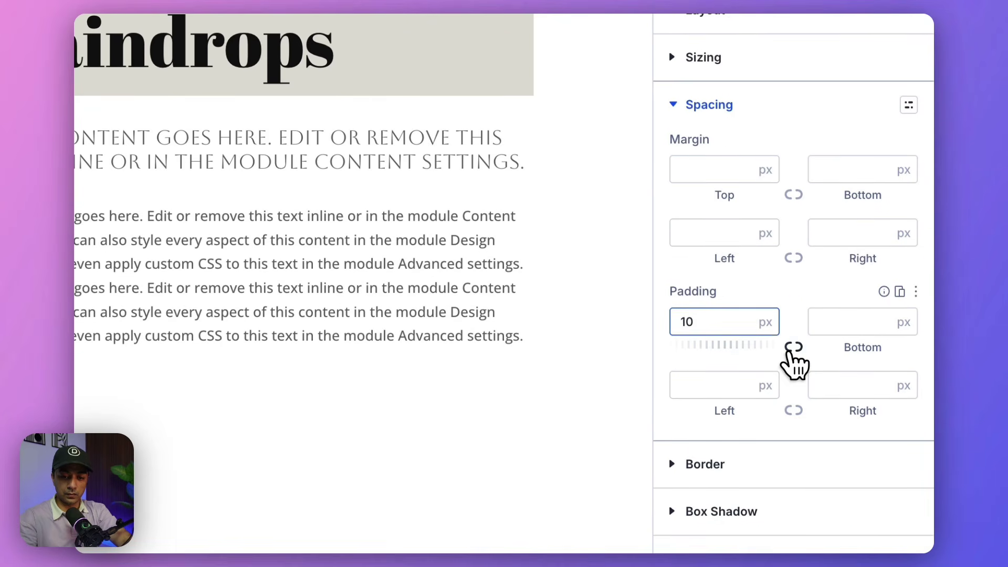
click(793, 386)
click(733, 380)
text(10)
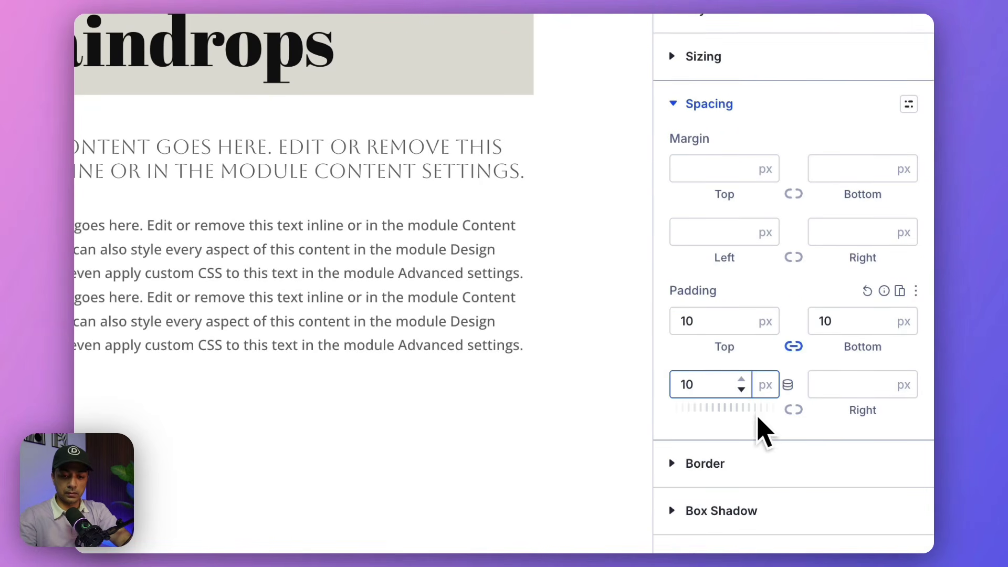
click(792, 410)
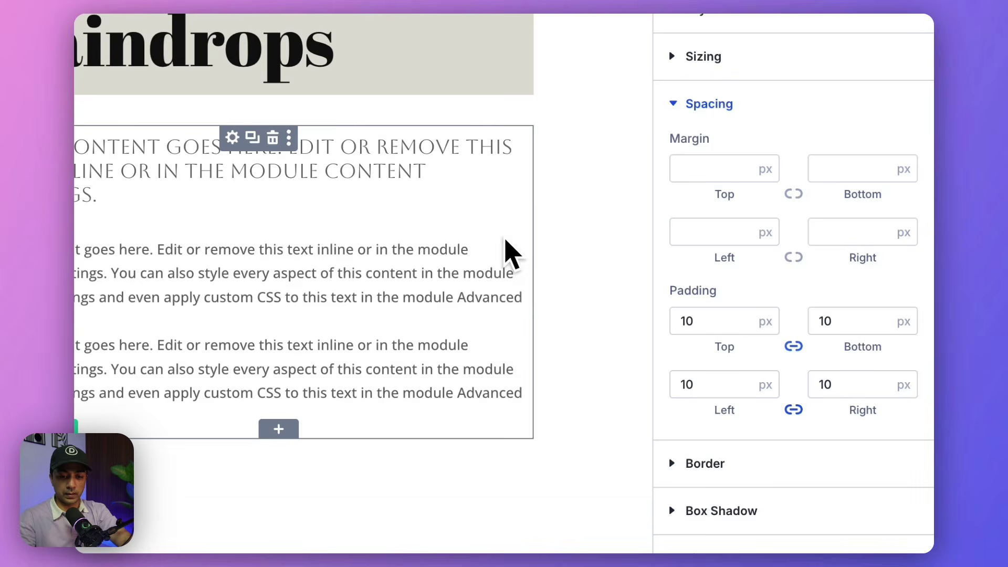
Give the text group the global color #e0ddd6 as its background
click(689, 150)
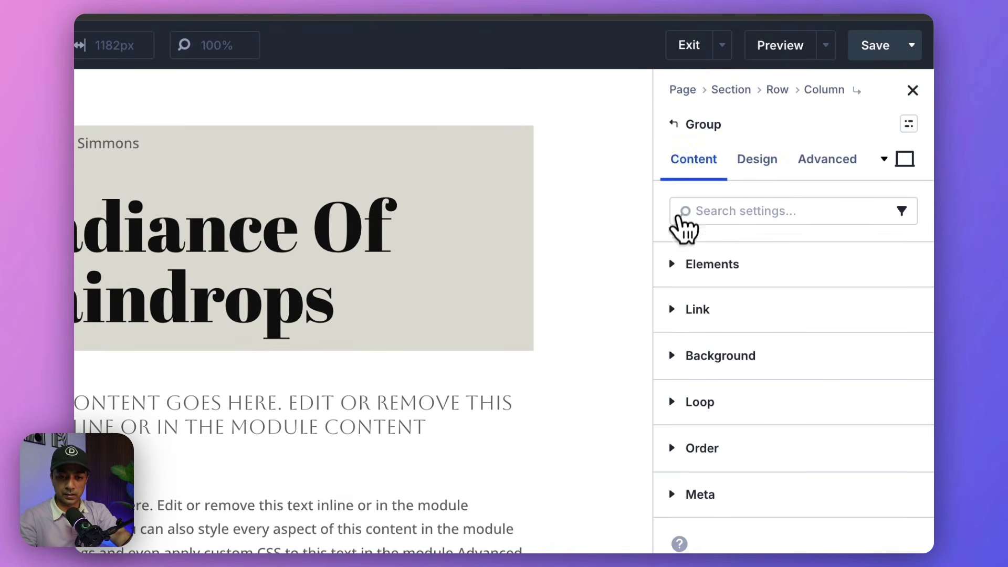
click(706, 357)
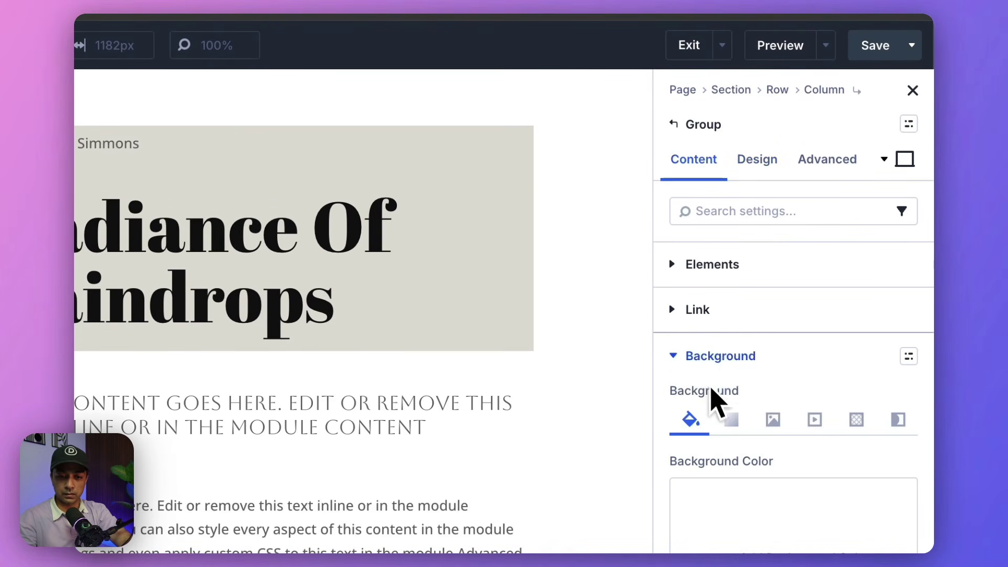
click(757, 322)
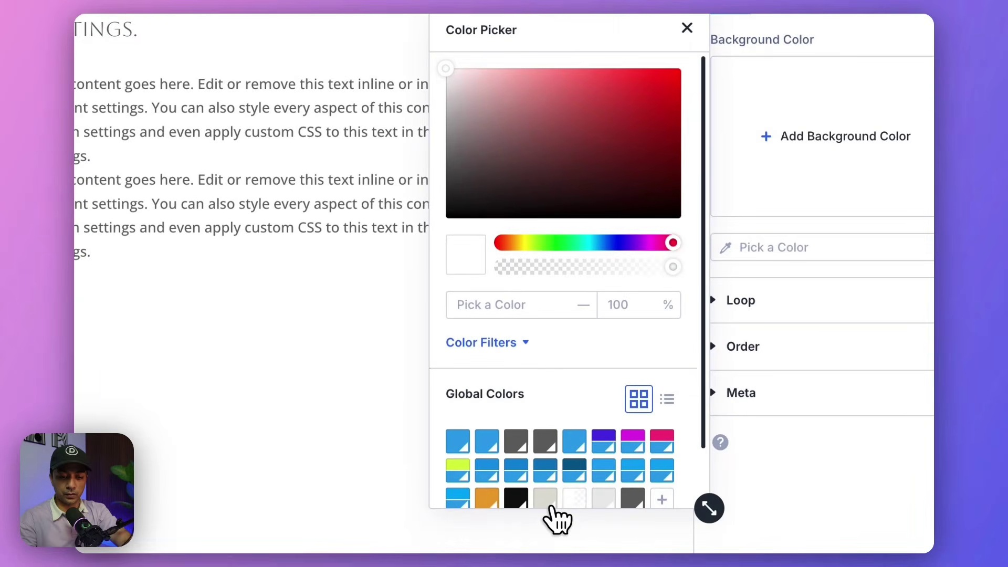
click(540, 523)
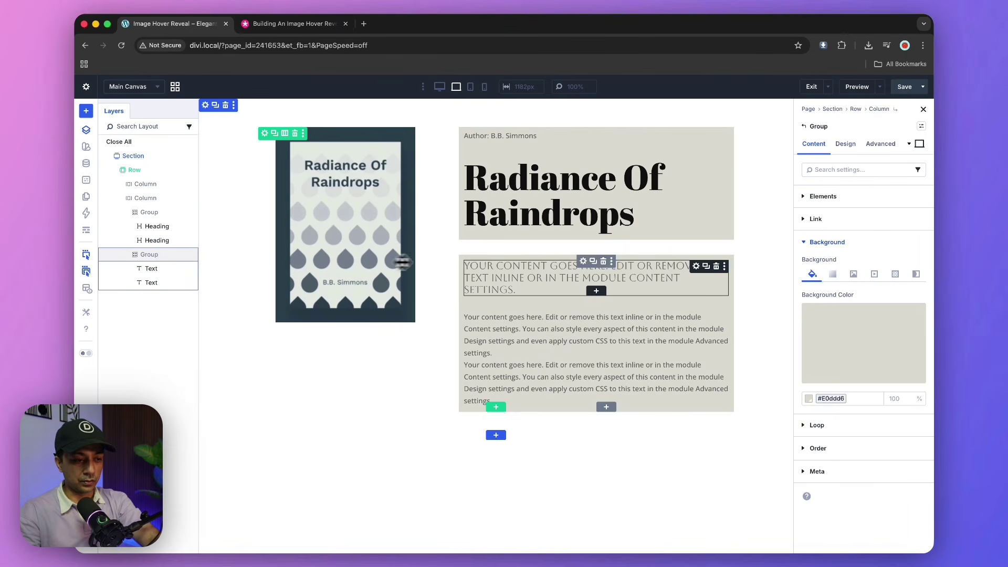
Set the vertical gap of the column containing both groups to 0 px
click(153, 202)
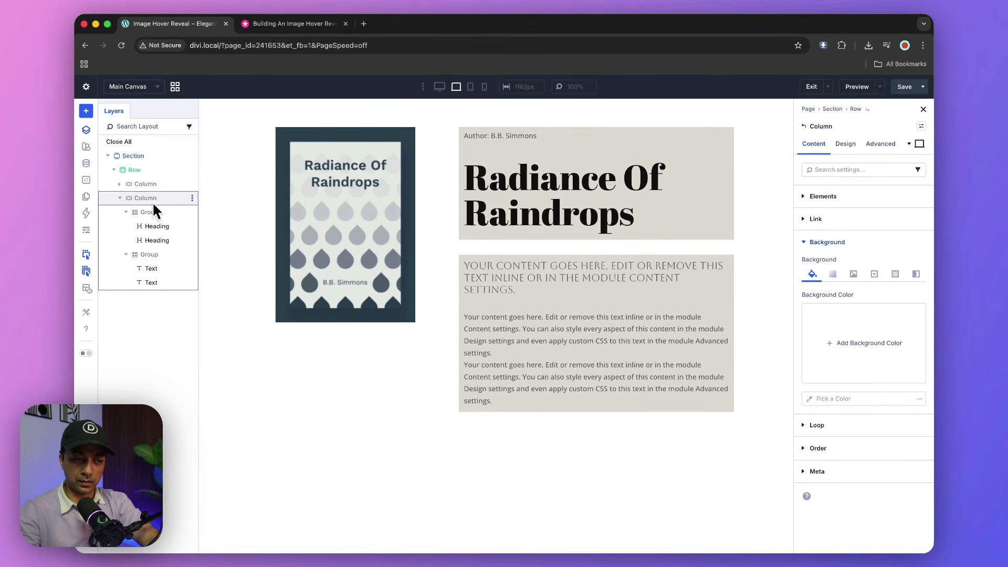
click(847, 144)
click(806, 199)
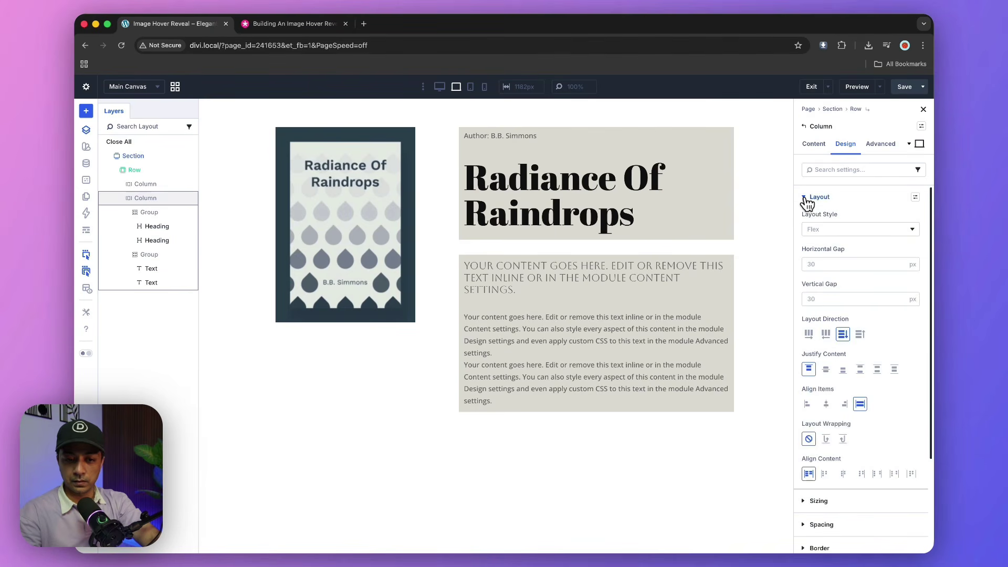
click(837, 298)
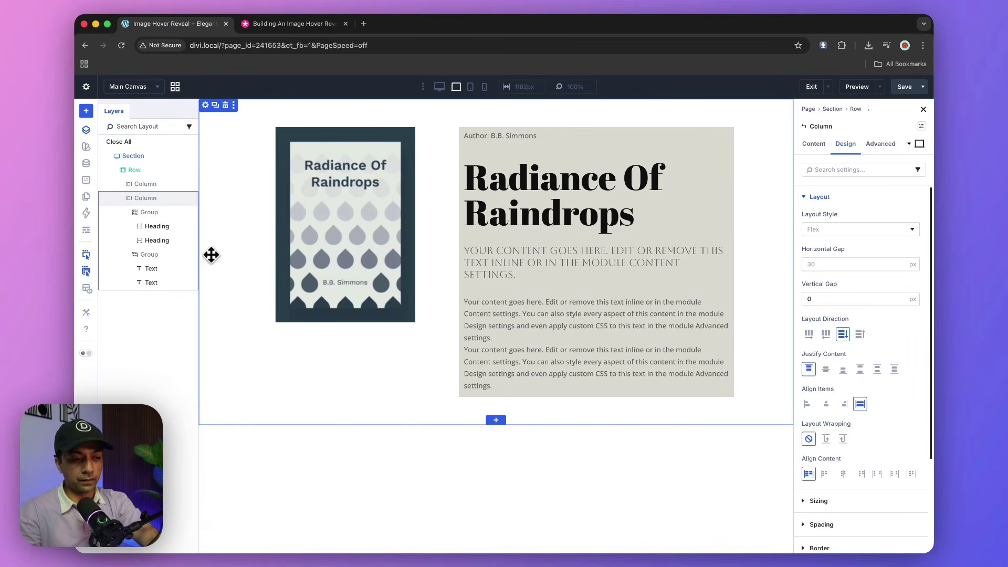
Try the global color rgba(255,255,255,0.8) as the text group's background
click(184, 254)
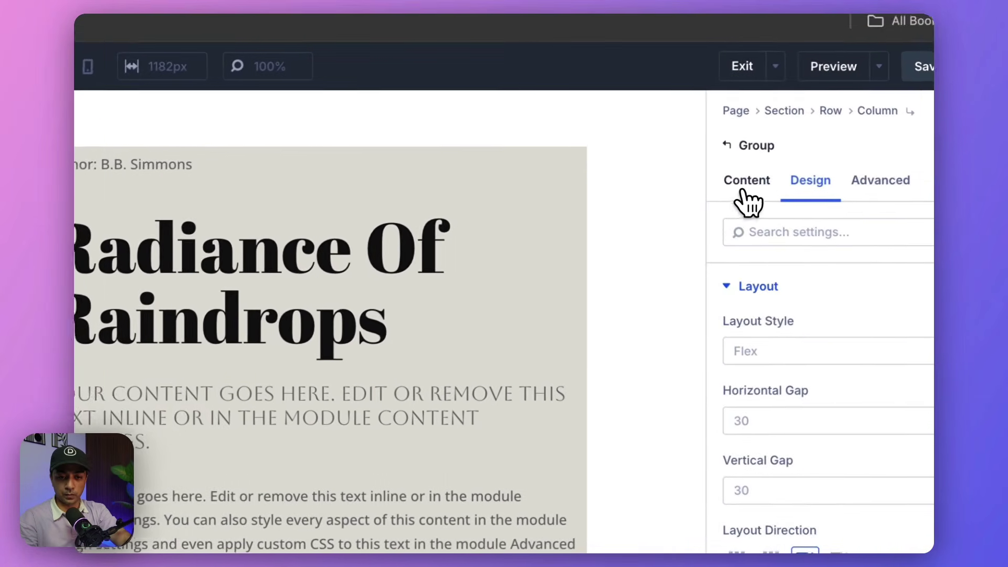
click(714, 160)
click(705, 347)
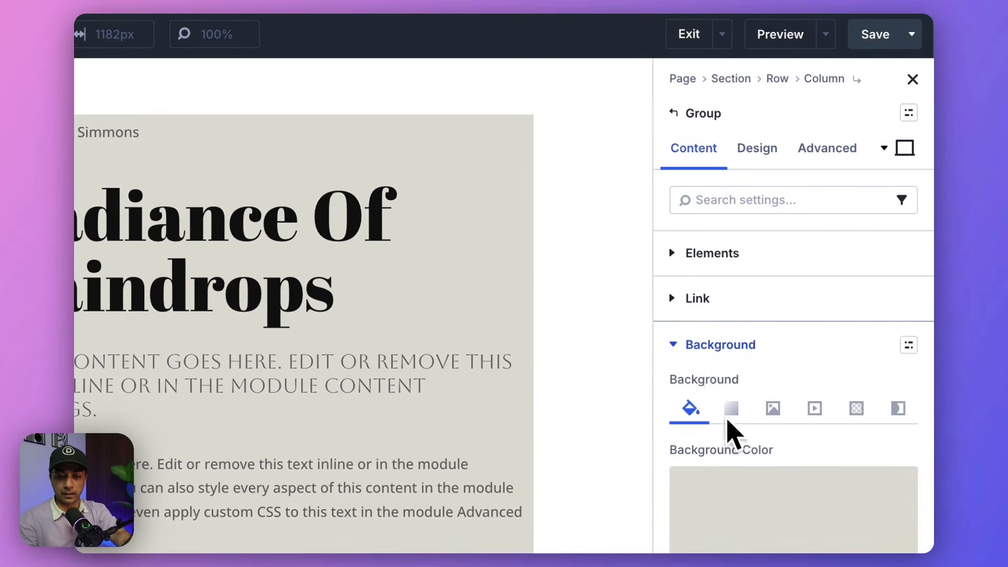
click(767, 265)
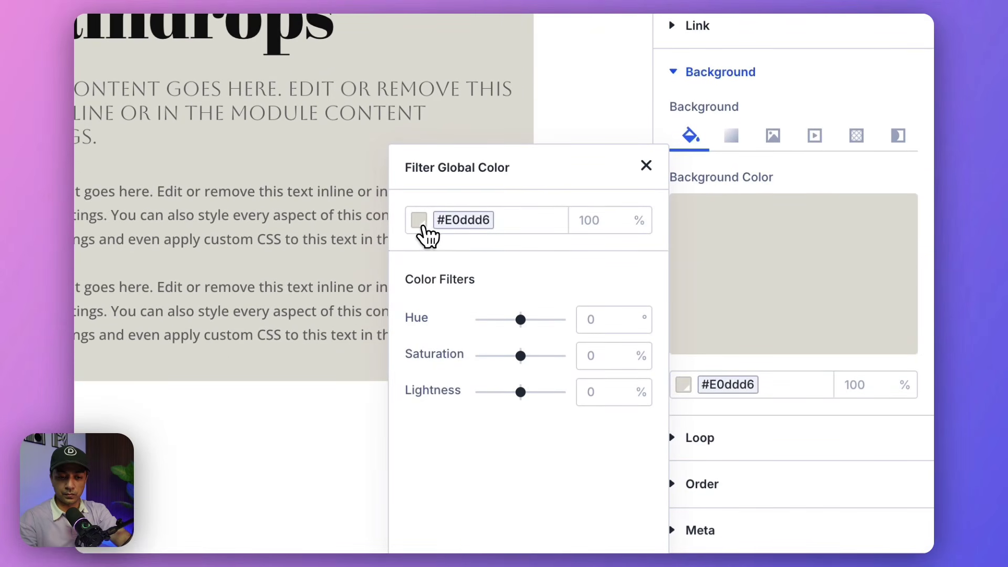
click(418, 224)
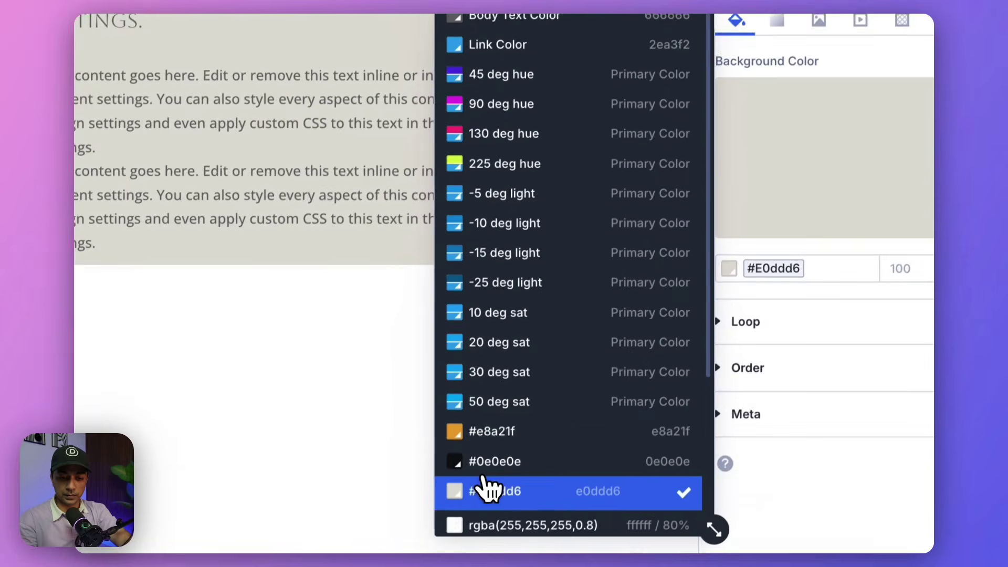
click(491, 527)
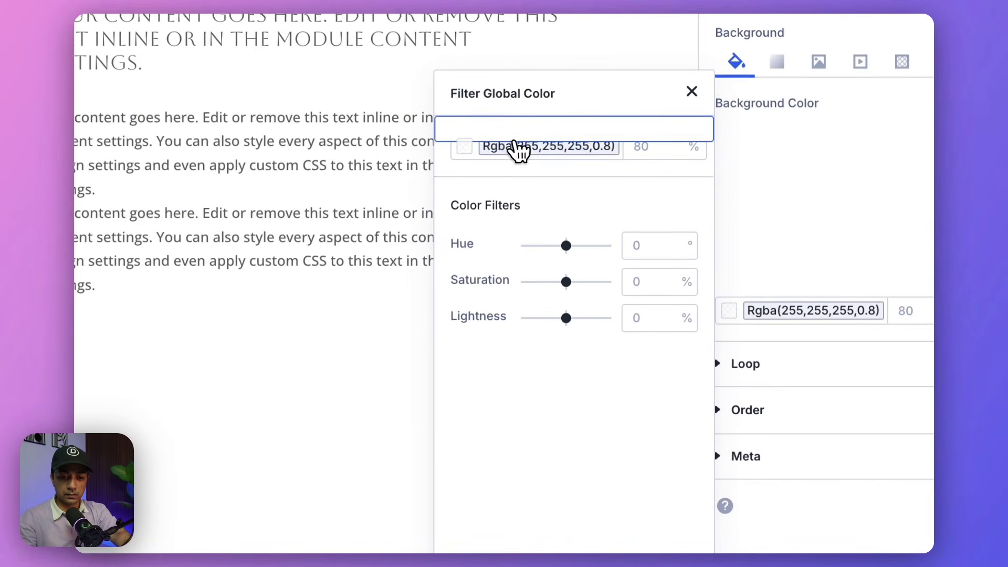
Set the text group's background to the global color #e0ddd6 at 24% opacity
click(517, 168)
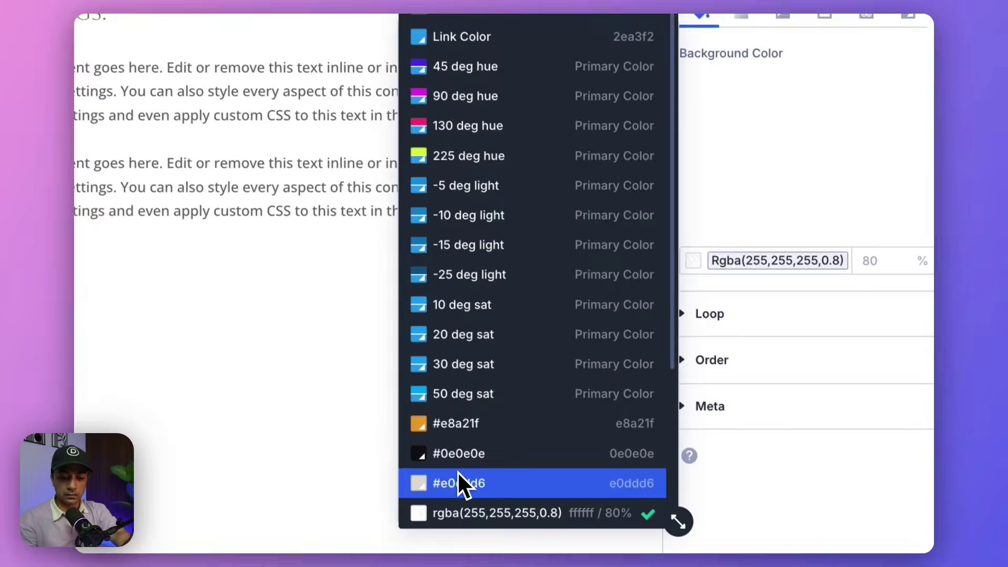
click(495, 540)
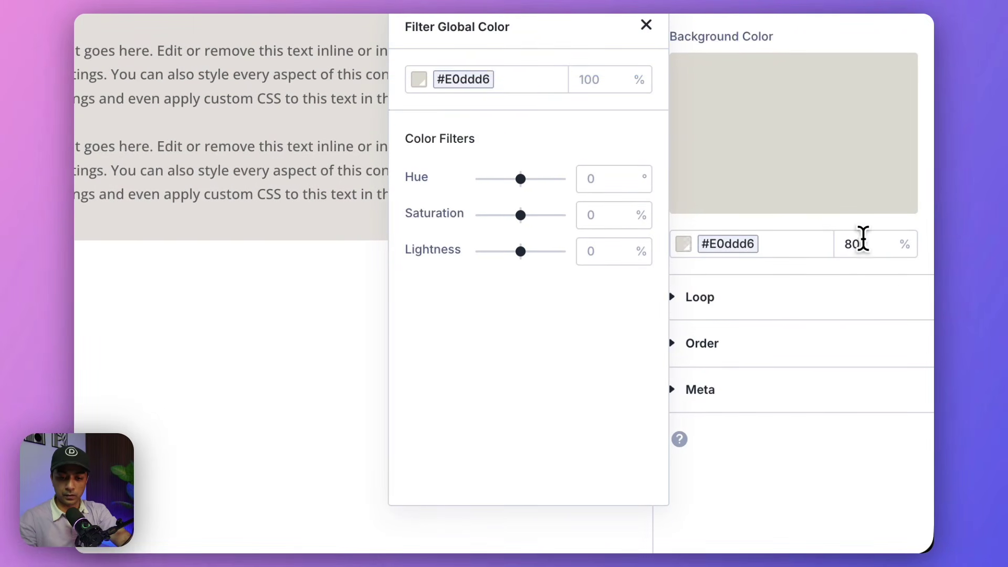
click(862, 242)
drag(871, 264, 862, 269)
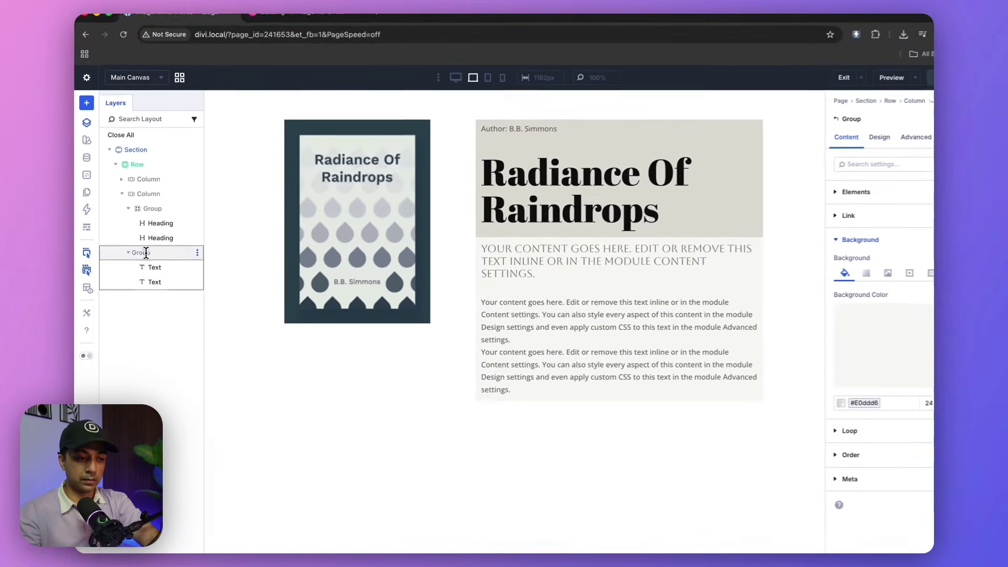
Rename the group holding the two texts to Meta-Content-Box in the layer structure
double_click(212, 215)
text(Meta)
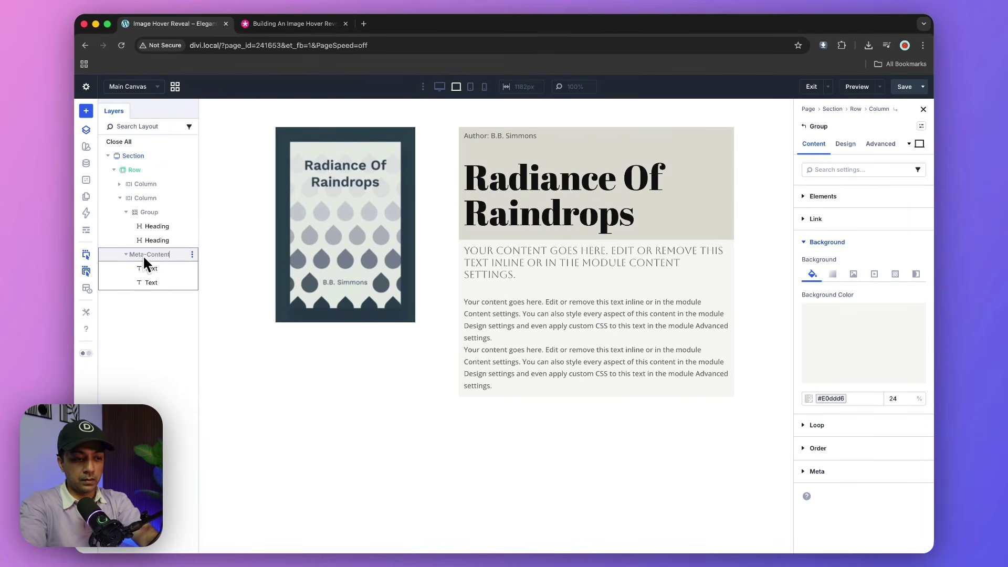
text(-Content-Box)
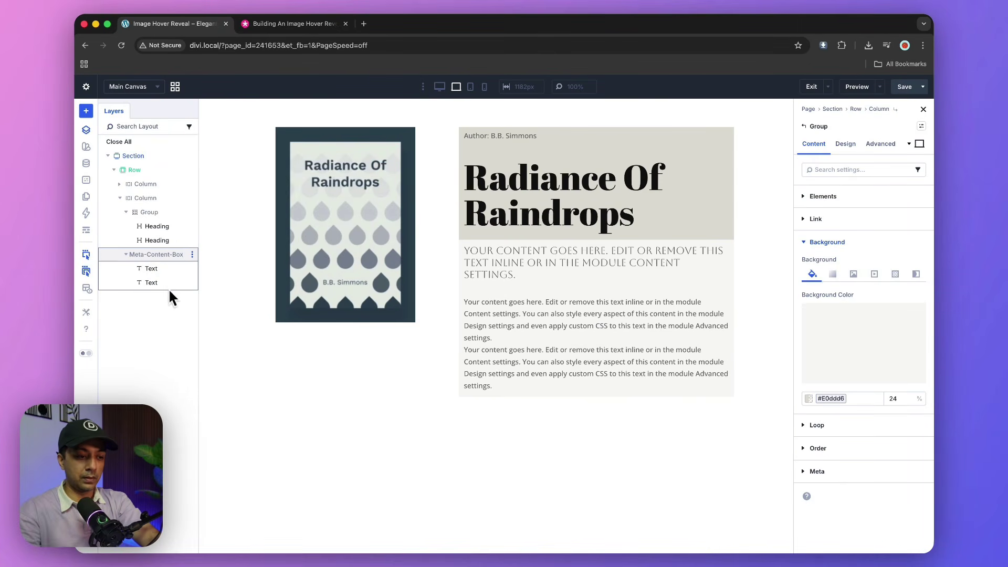
key(Return)
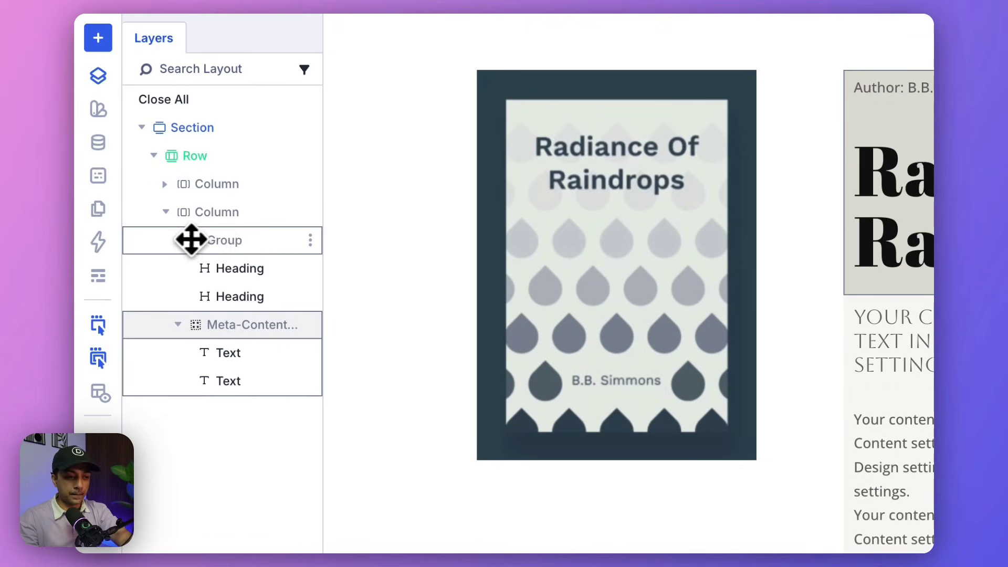
Add a Load interaction labelled "OnLoad Meta Hide" to the column containing the heading and text groups
click(217, 219)
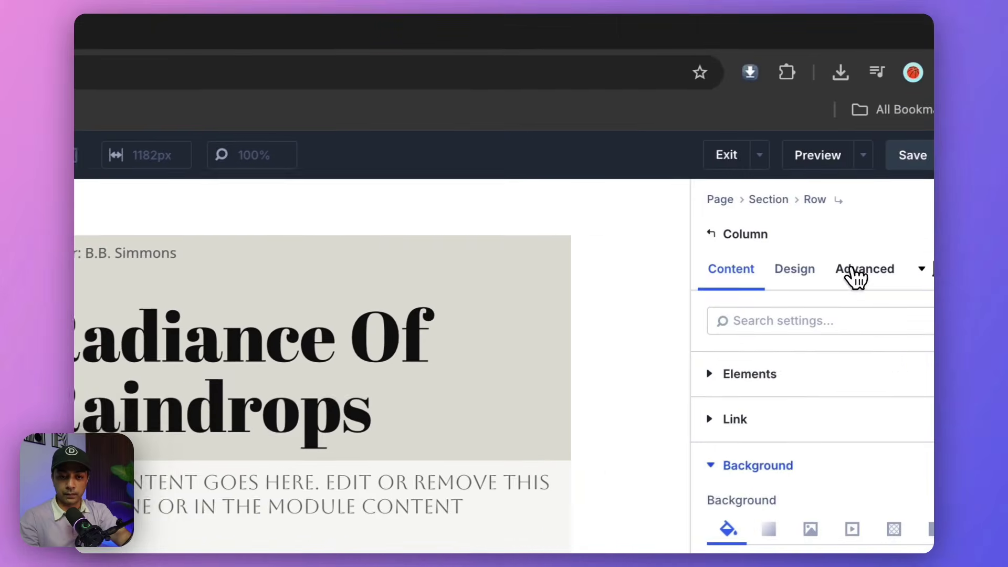
click(853, 273)
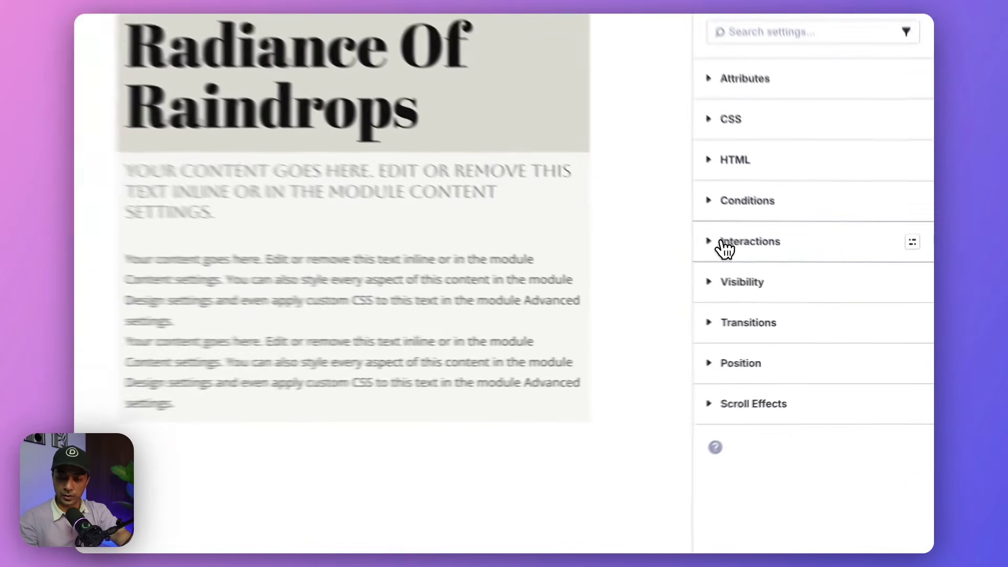
click(819, 290)
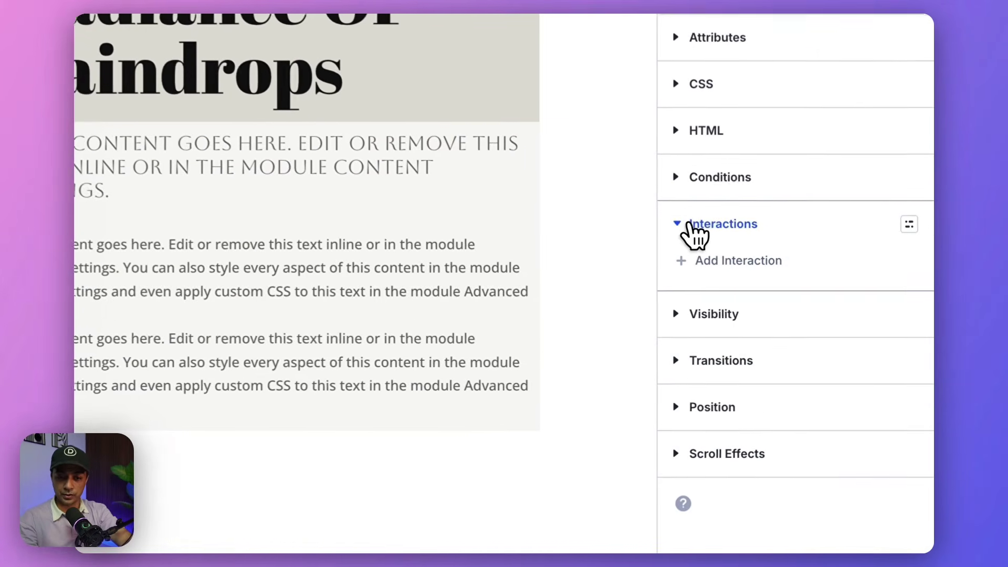
click(723, 266)
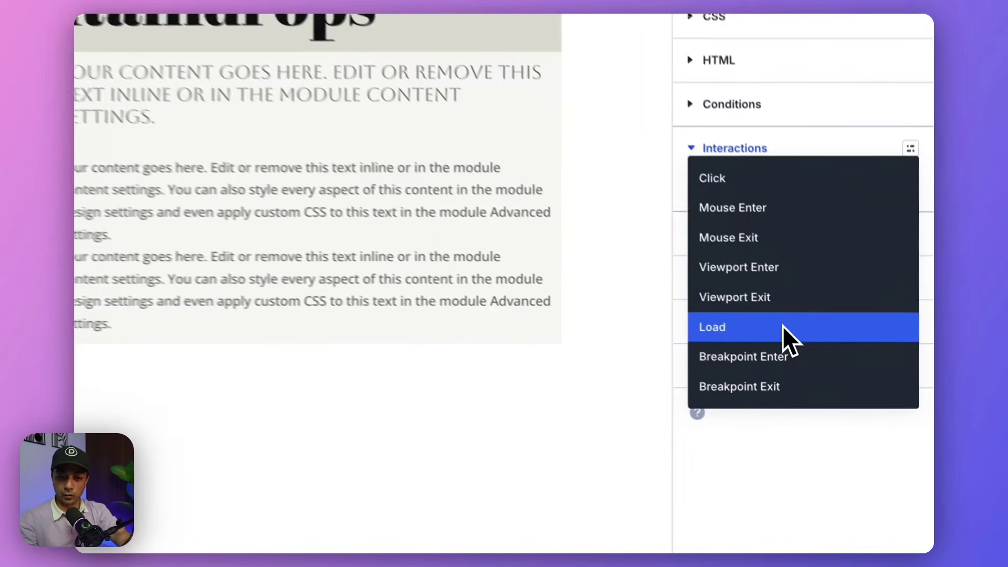
click(855, 388)
click(509, 253)
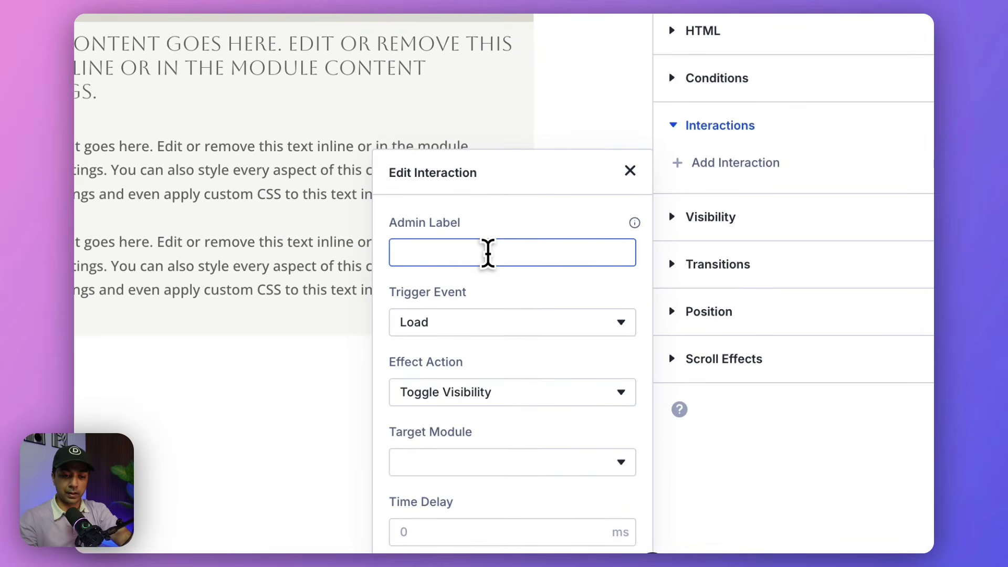
text(OnLoad Meta Hide)
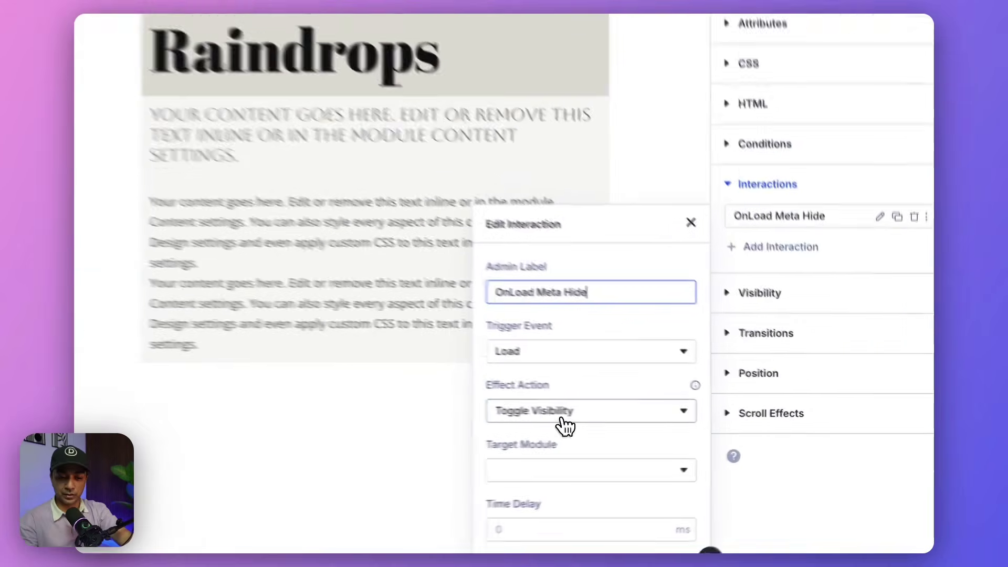
Set the OnLoad Meta Hide interaction to the Hide Element action targeting the Meta-Content-Box group
click(562, 416)
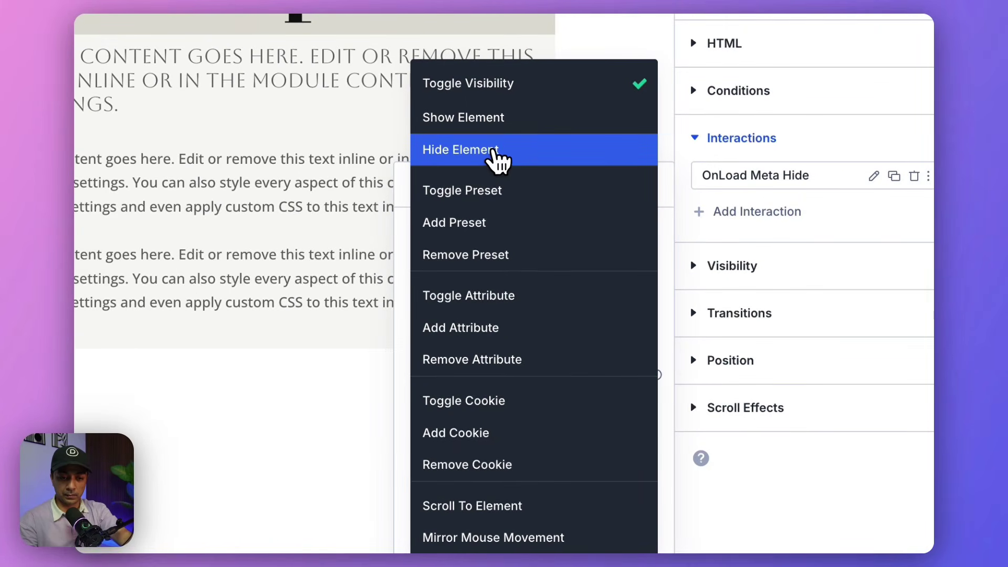
click(496, 158)
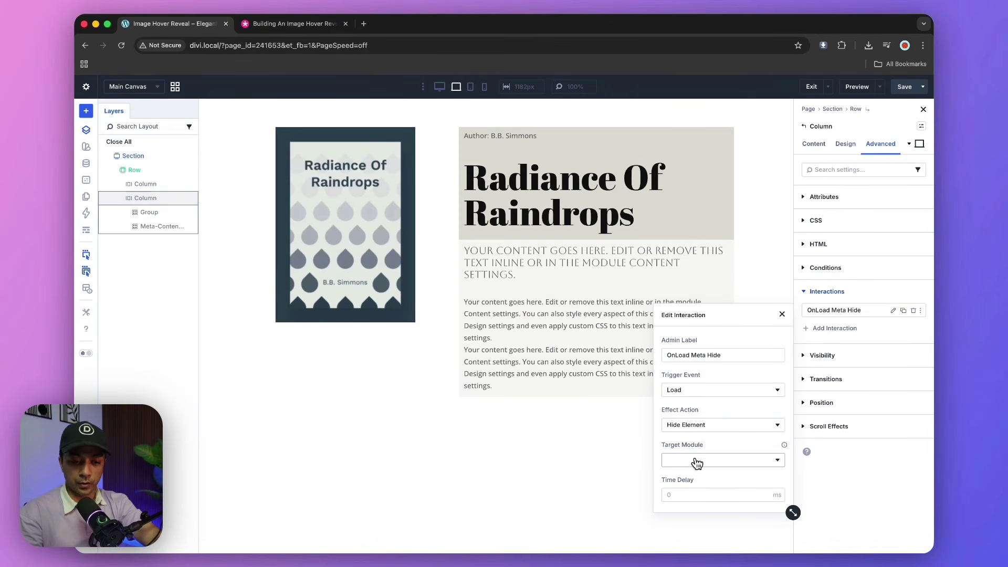
click(697, 463)
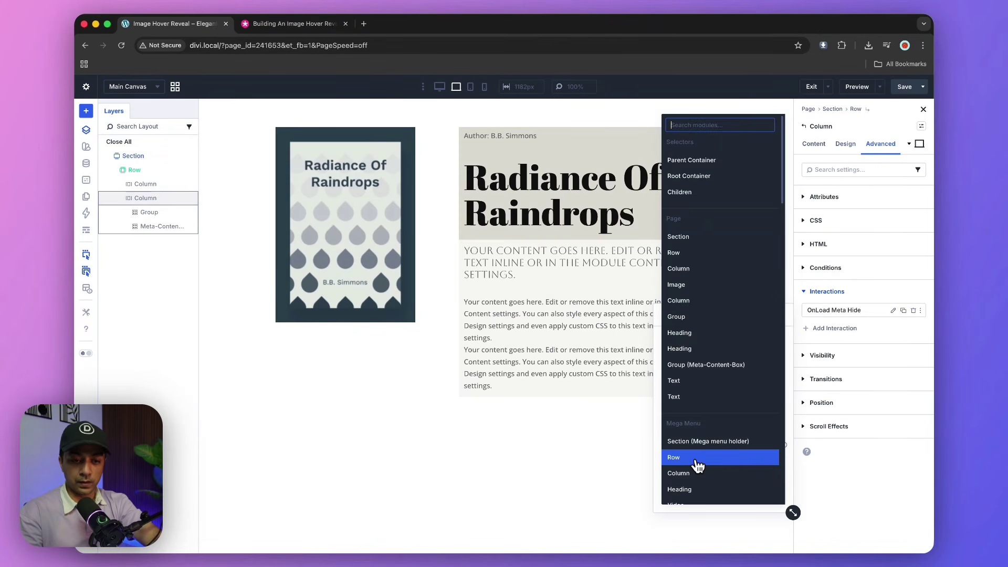
text(meta)
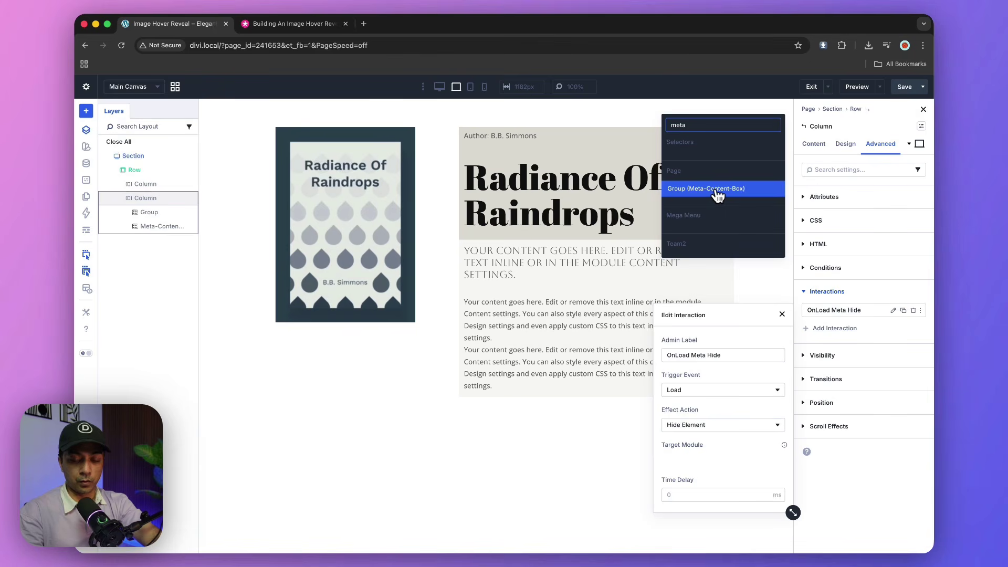
click(717, 195)
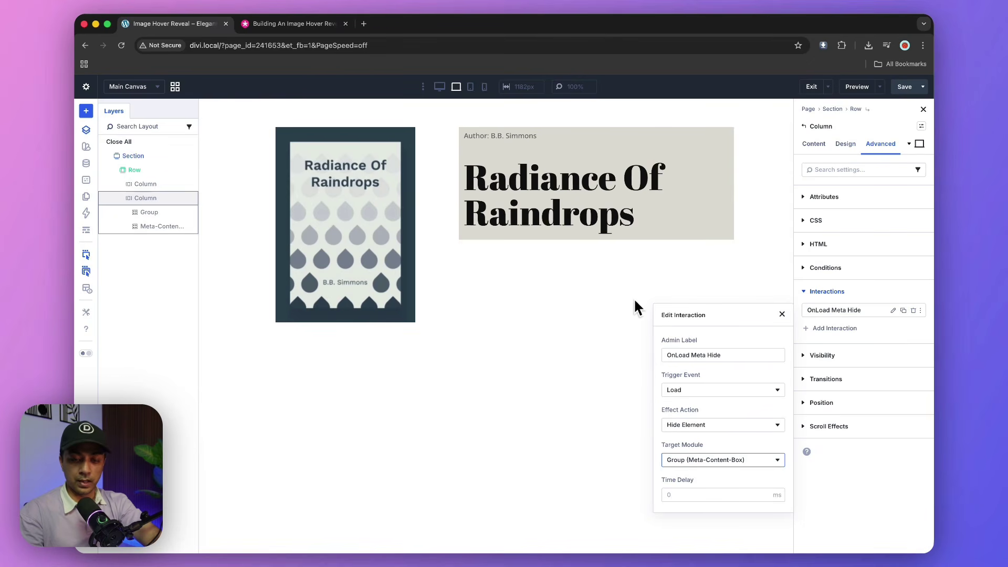
click(781, 314)
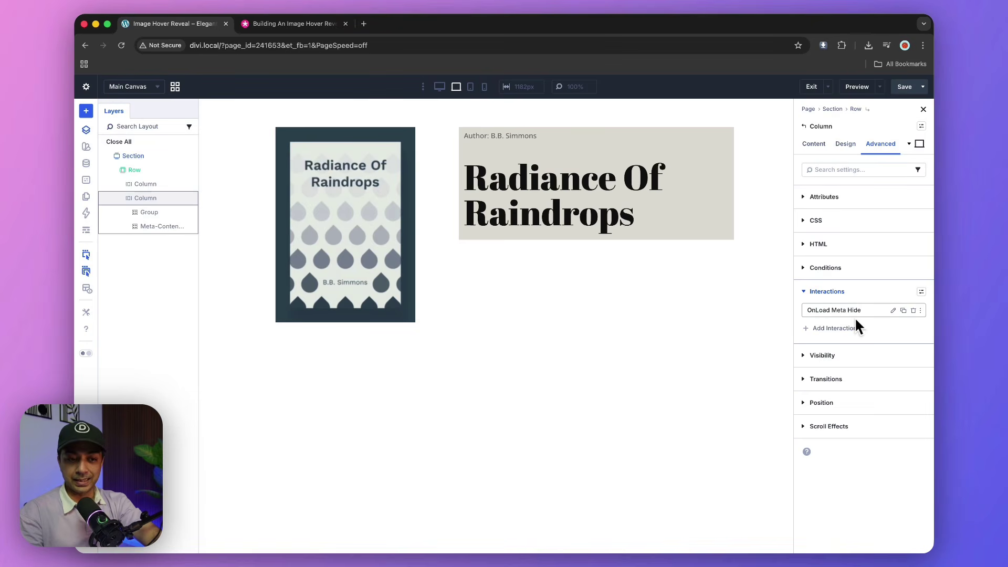
Add a Mouse Enter interaction labelled "Load Content Meta Box" to the book cover image
click(351, 221)
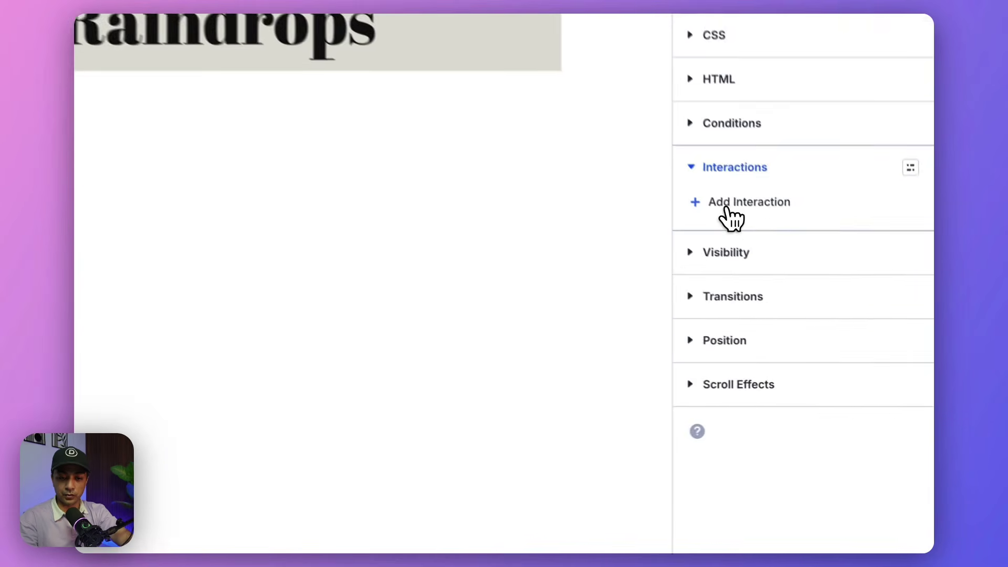
click(824, 314)
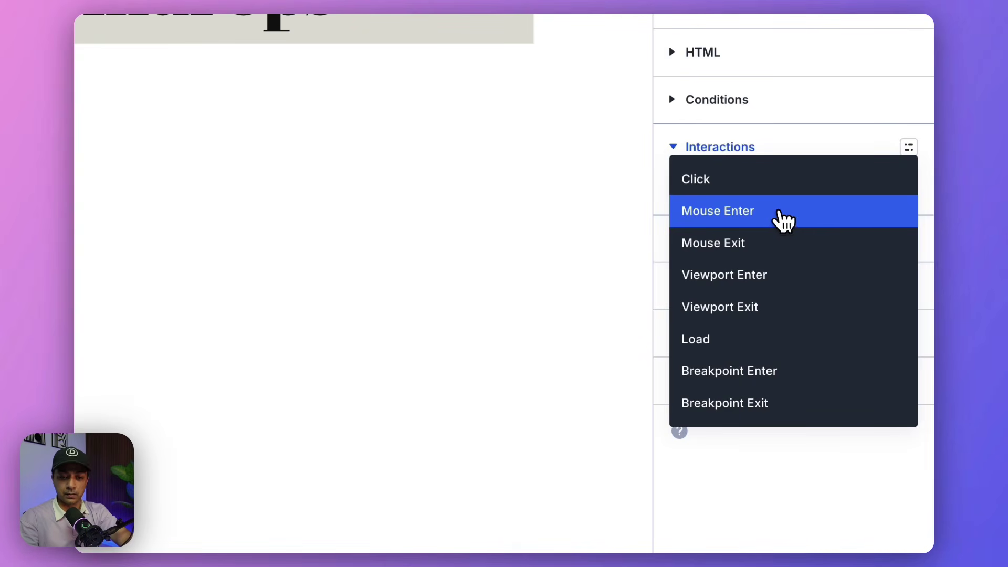
click(782, 220)
click(486, 266)
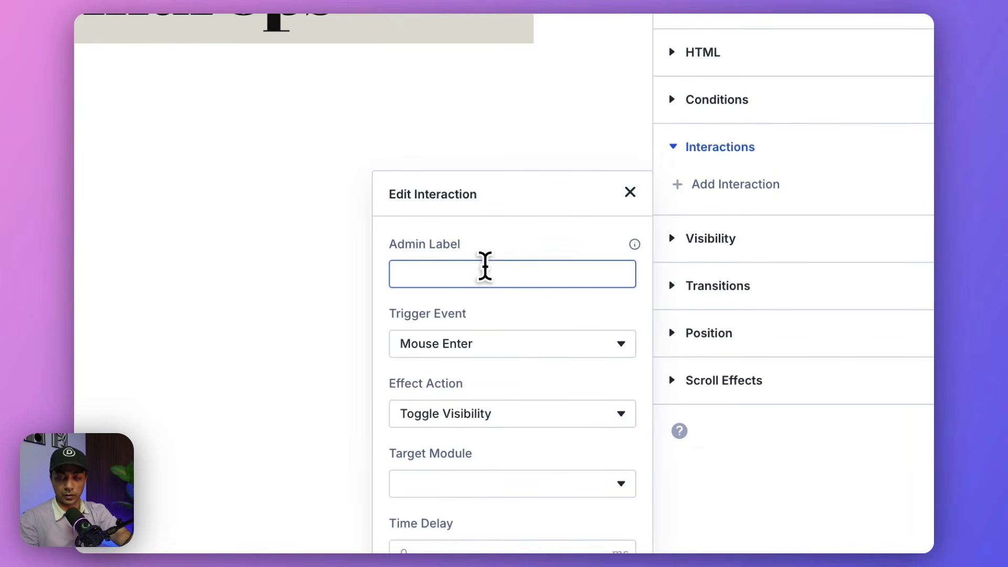
text(Load Content Meta Box)
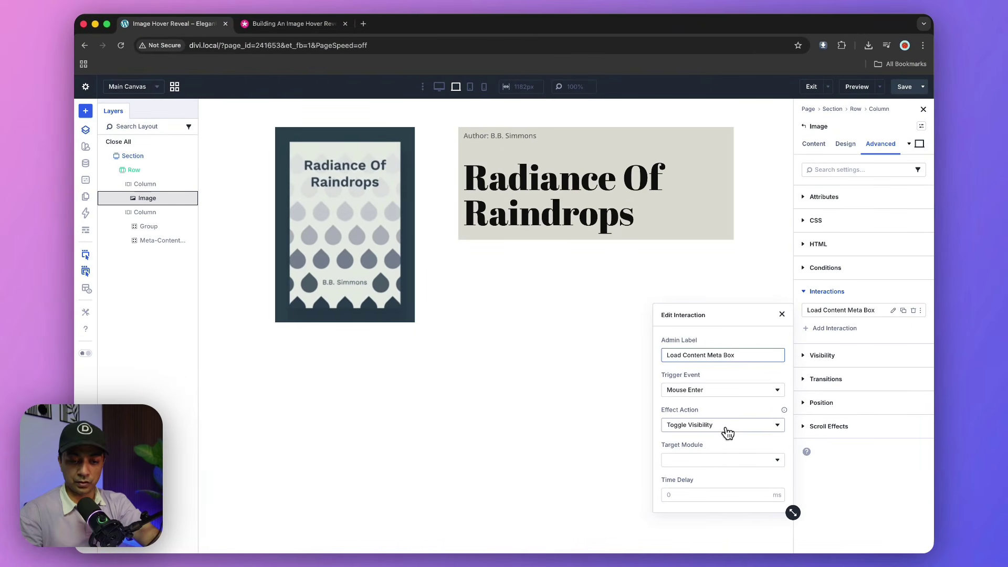
Set the Load Content Meta Box interaction to the Show Element action targeting the Meta-Content-Box group
click(721, 425)
click(706, 296)
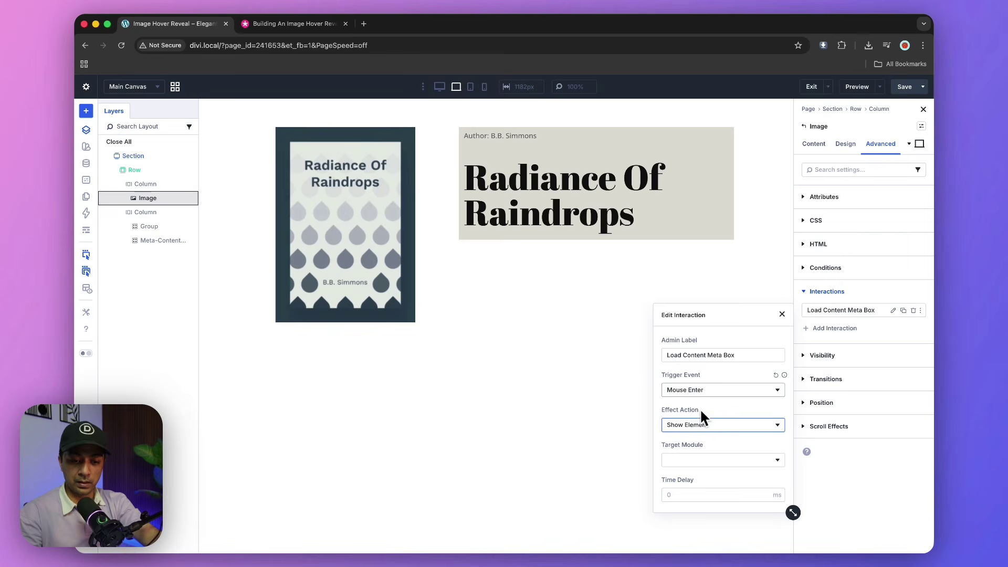
click(712, 466)
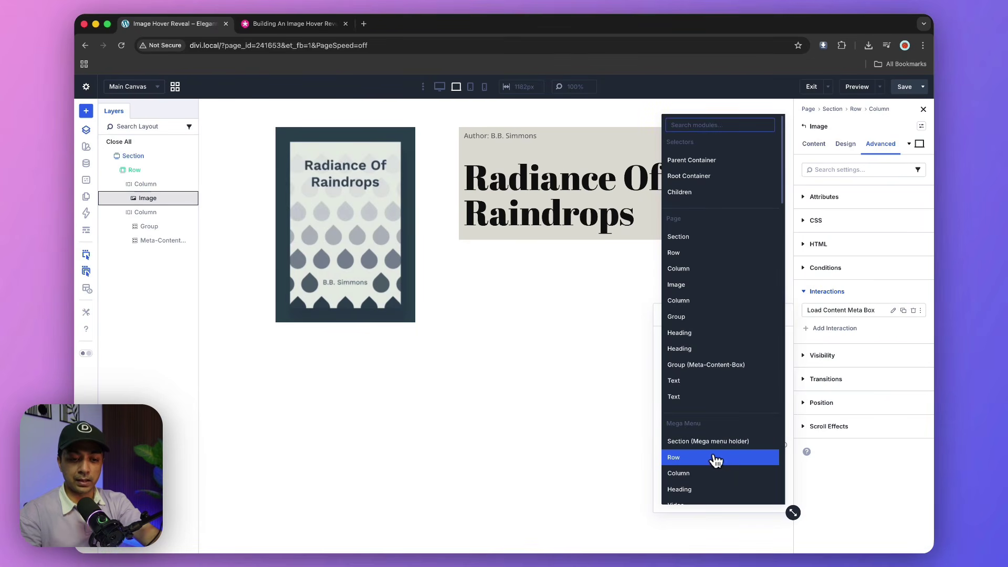
click(713, 373)
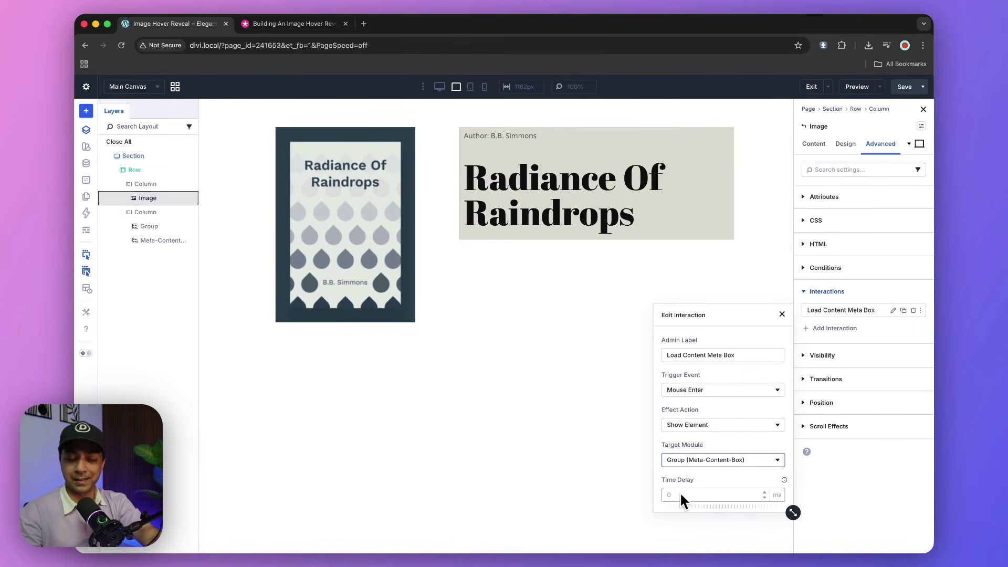
click(781, 314)
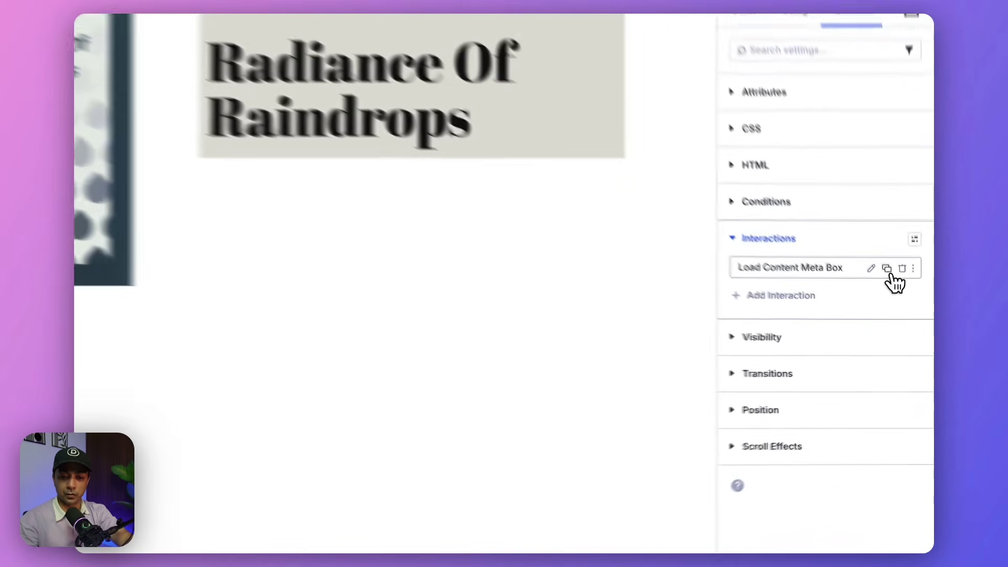
Duplicate the image's Load Content Meta Box interaction and label the copy "Hide Content Meta Box"
click(888, 270)
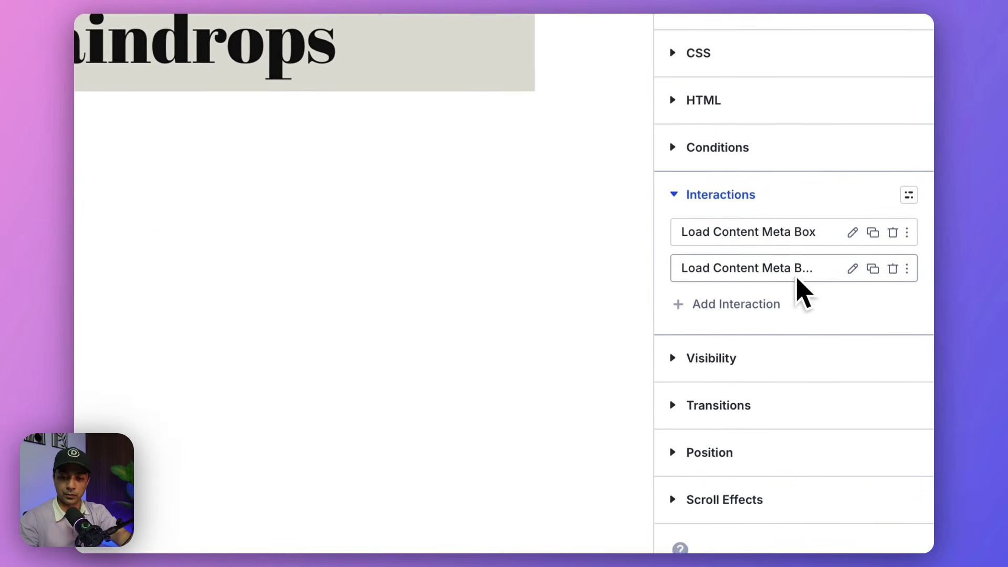
click(851, 270)
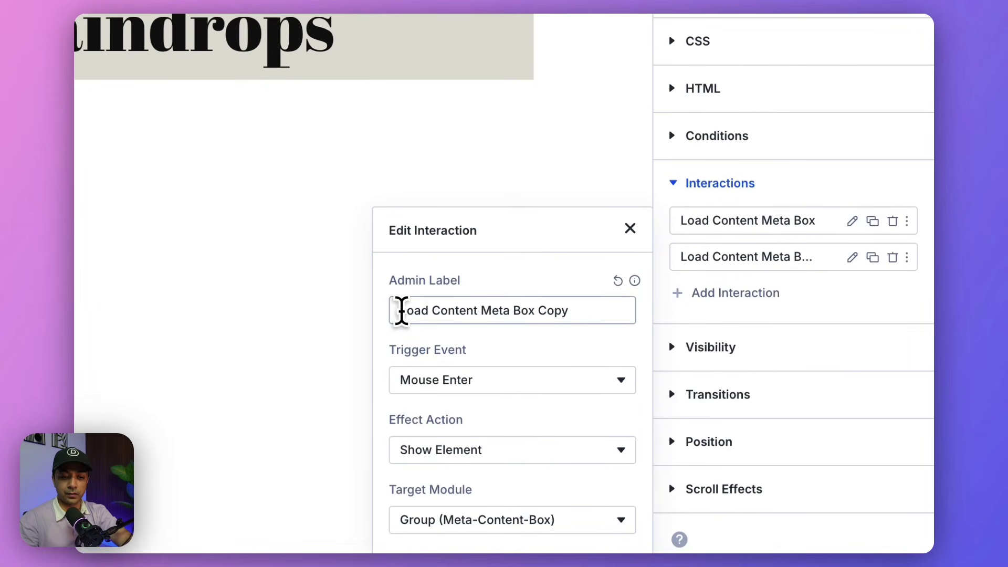
click(413, 319)
double_click(412, 310)
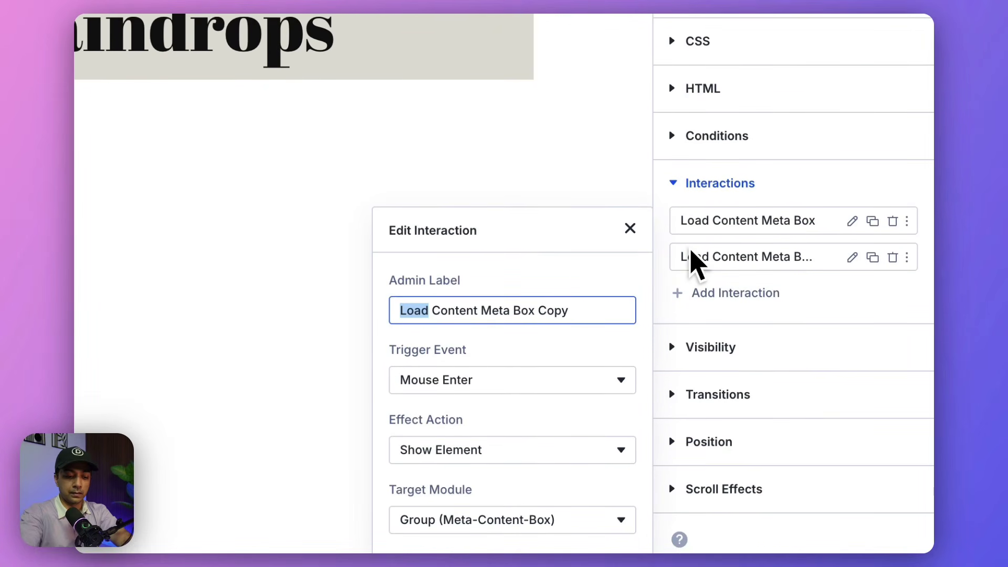
text(Hide)
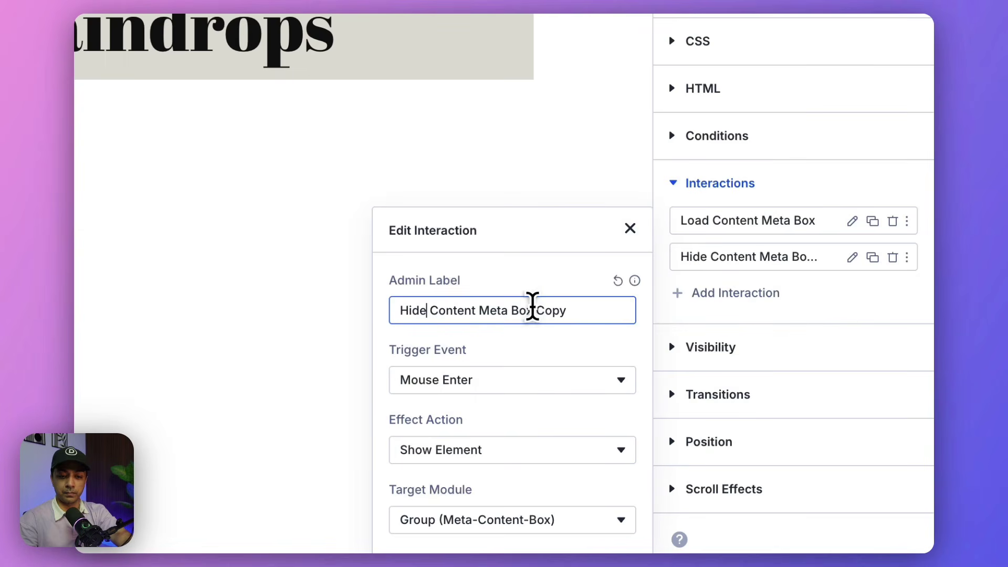
double_click(539, 314)
key(BackSpace)
key(BackSpace)
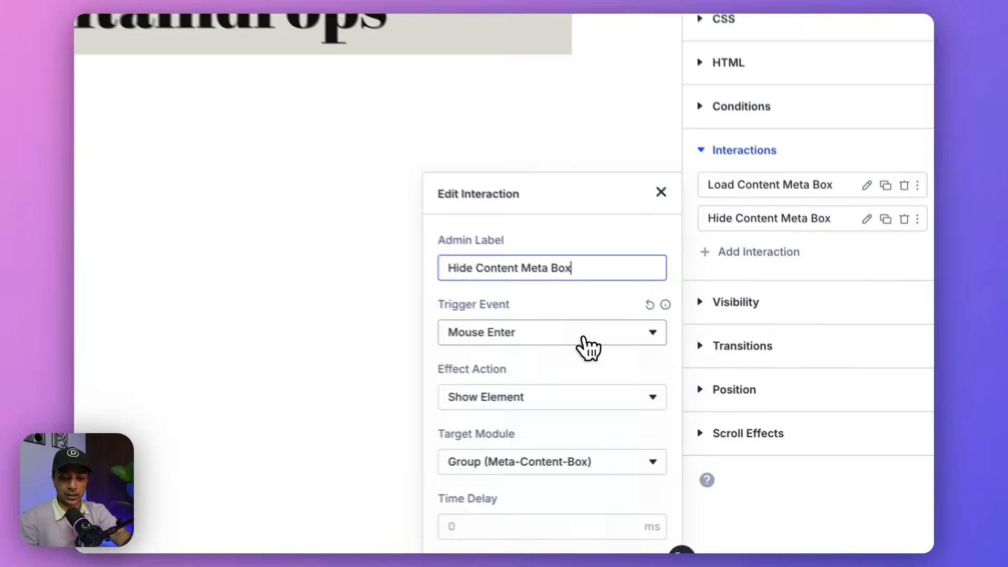
Set the Hide Content Meta Box interaction's trigger event to Mouse Exit and its effect action to Hide Element
click(584, 338)
click(548, 378)
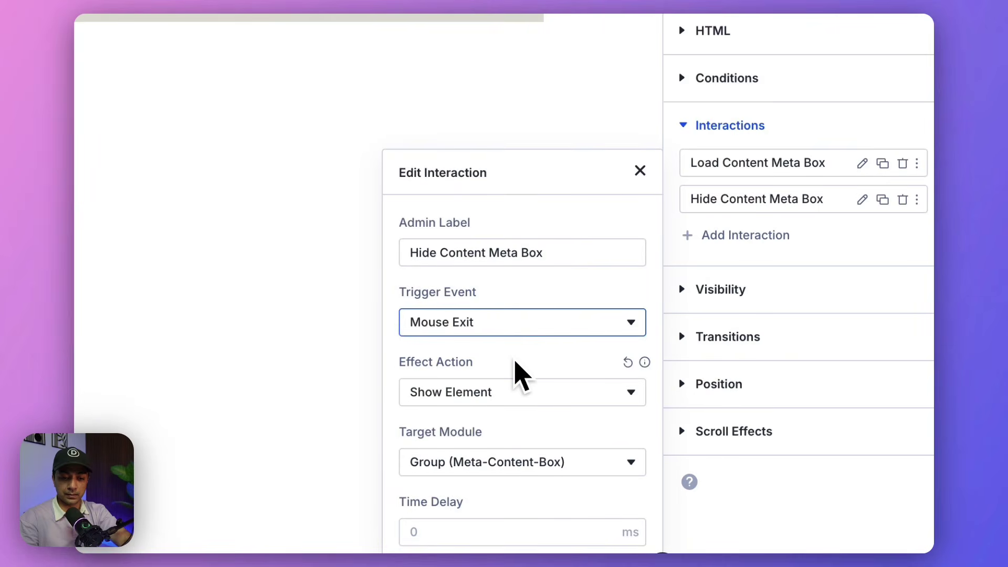
click(489, 392)
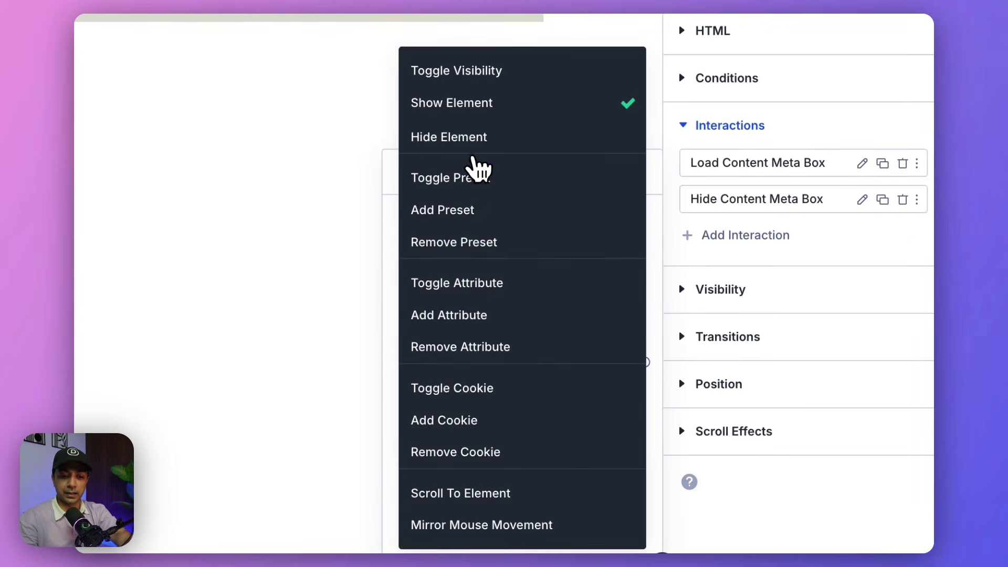
click(476, 148)
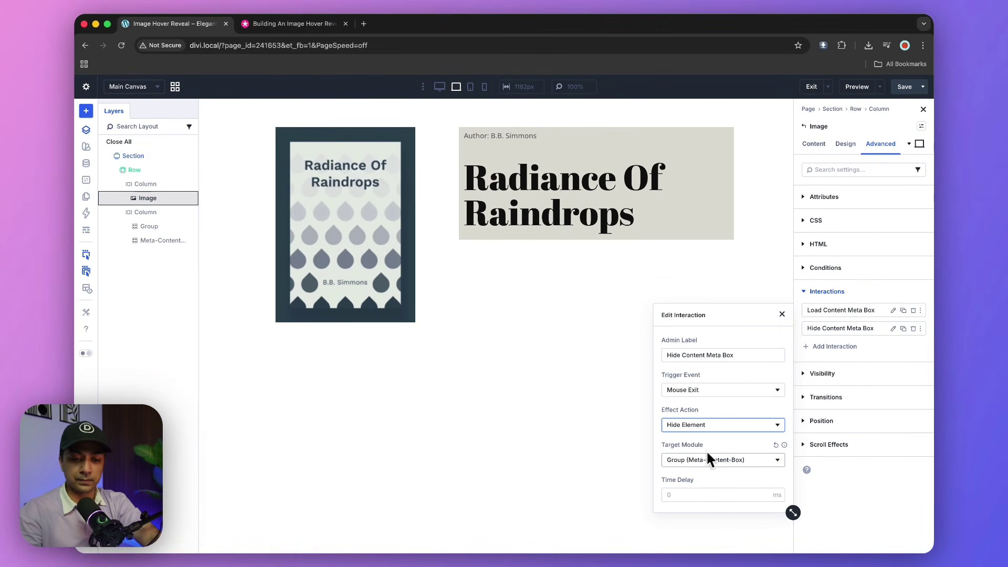
click(781, 315)
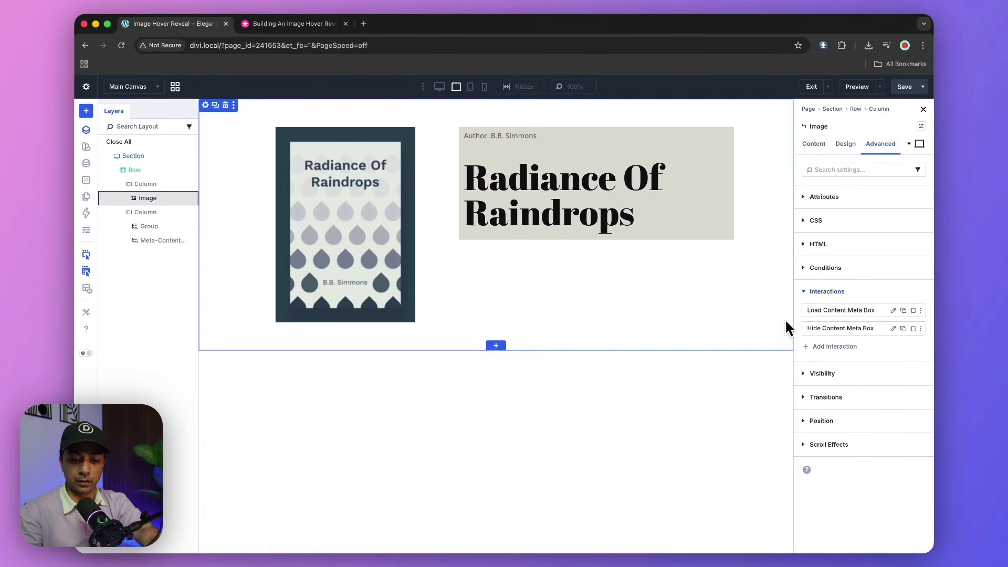
Save the page and test the book cover's hover reveal in preview mode
click(902, 89)
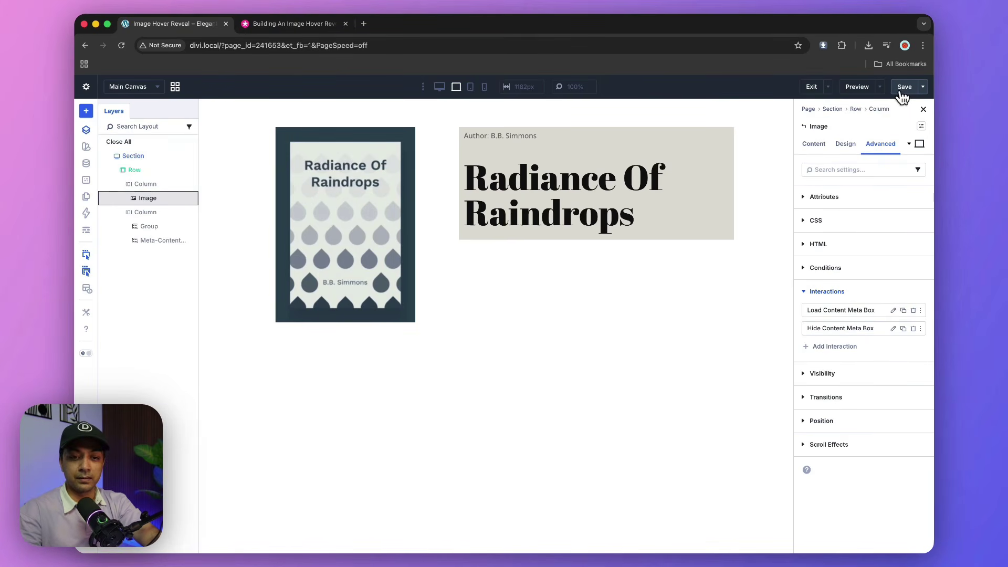
click(855, 88)
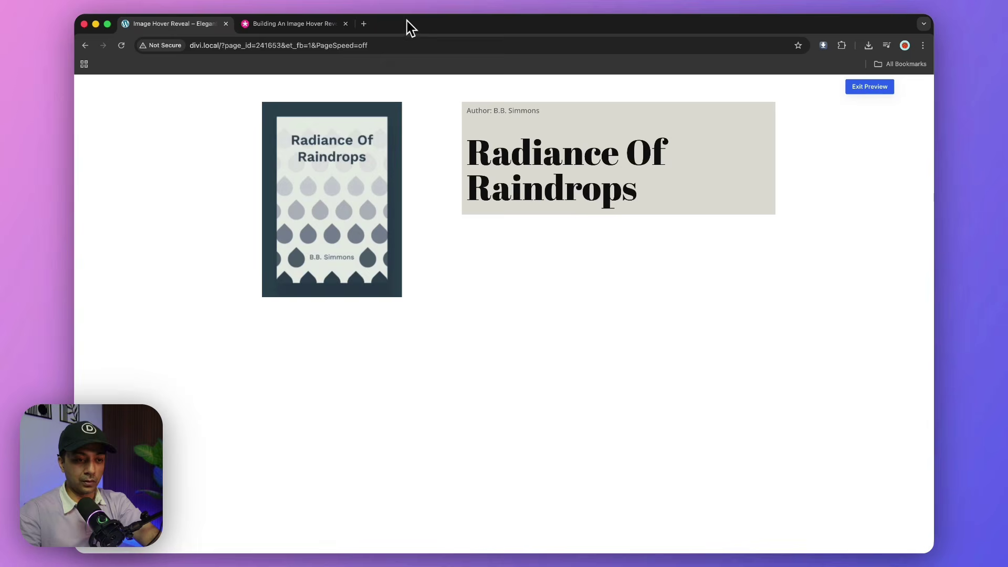
mouse_move(345, 112)
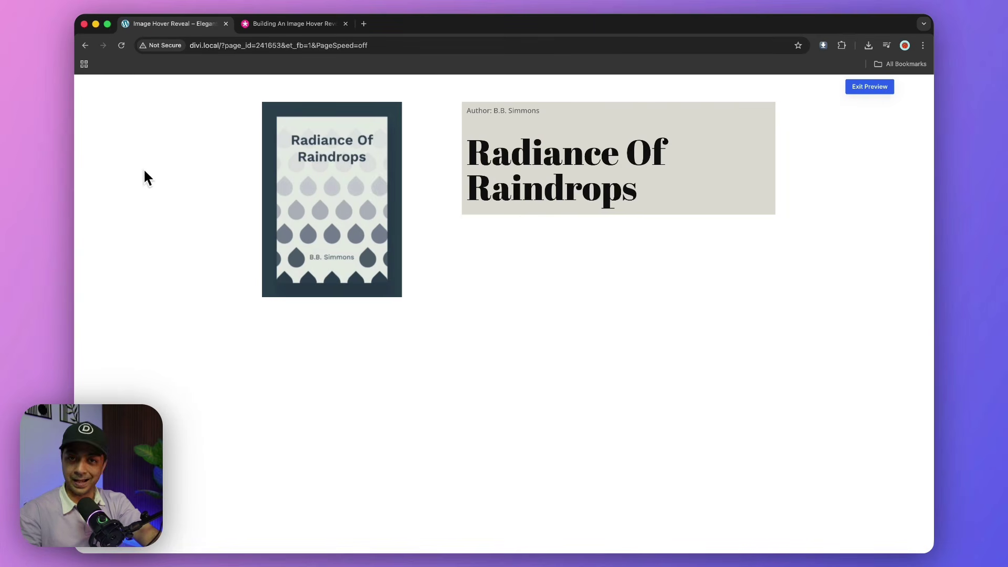
mouse_move(348, 177)
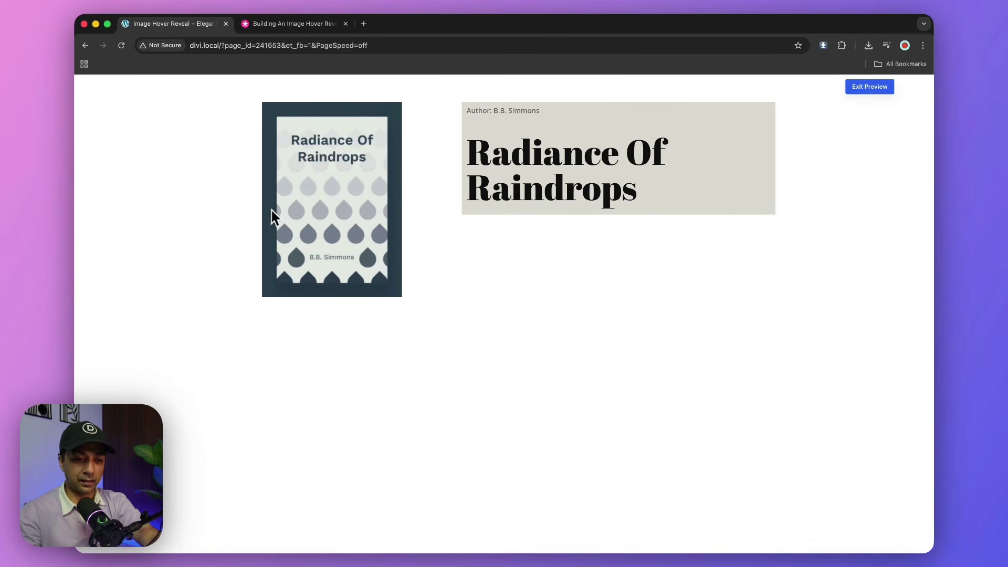
Switch to the Elegant Themes blog post on building an image hover reveal effect and look through its opening
key(ctrl+Tab)
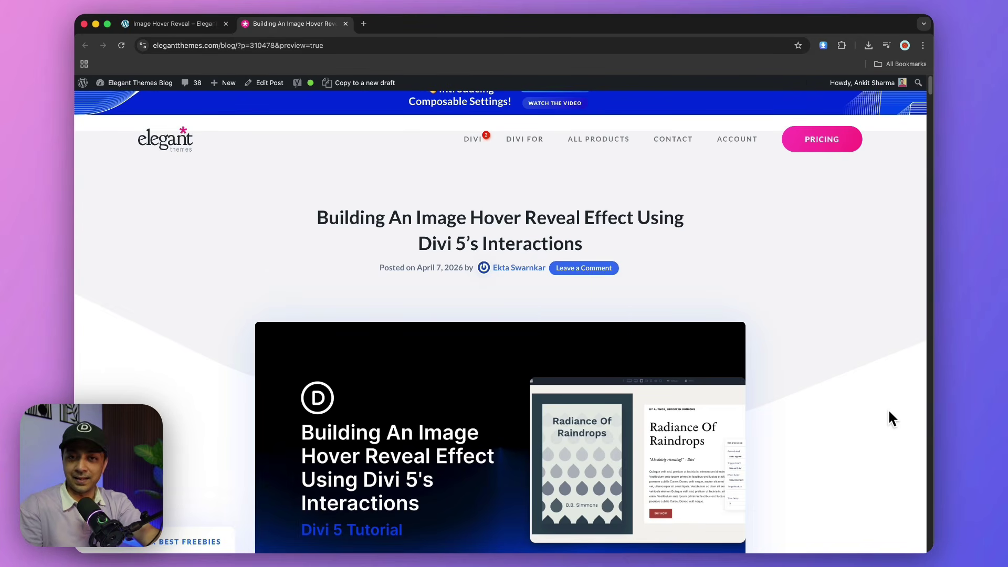
scroll(889, 412, down, 1)
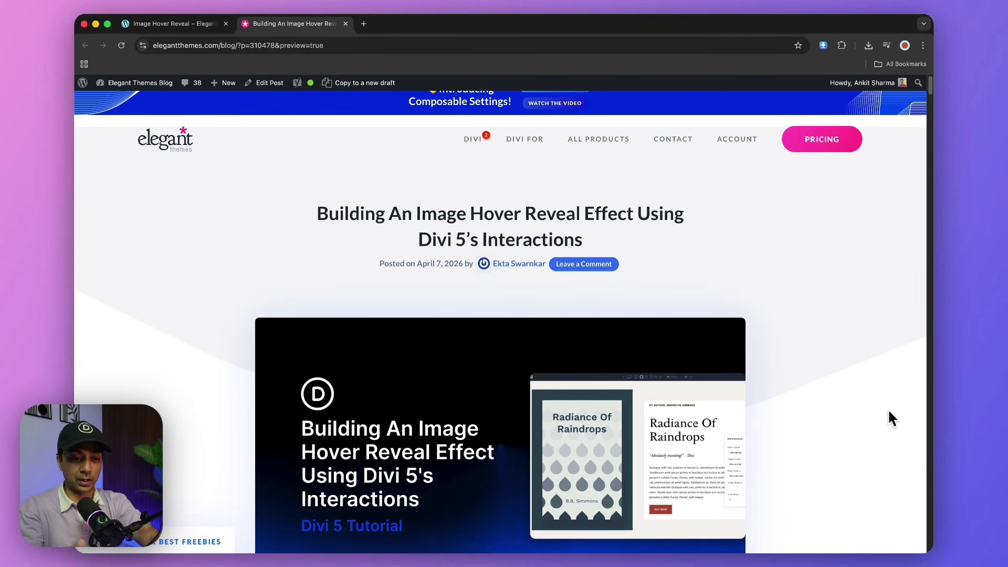
scroll(889, 412, down, 5)
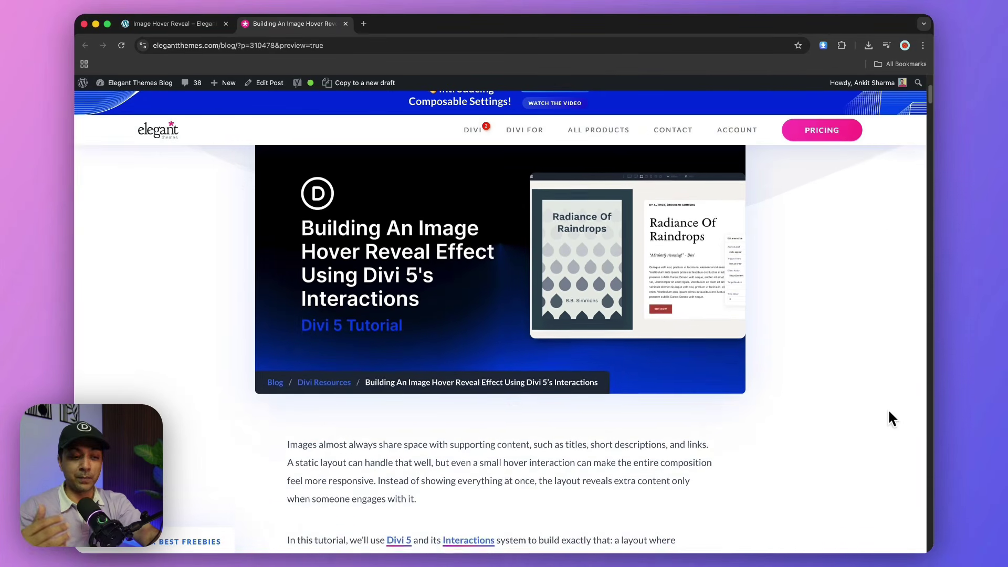